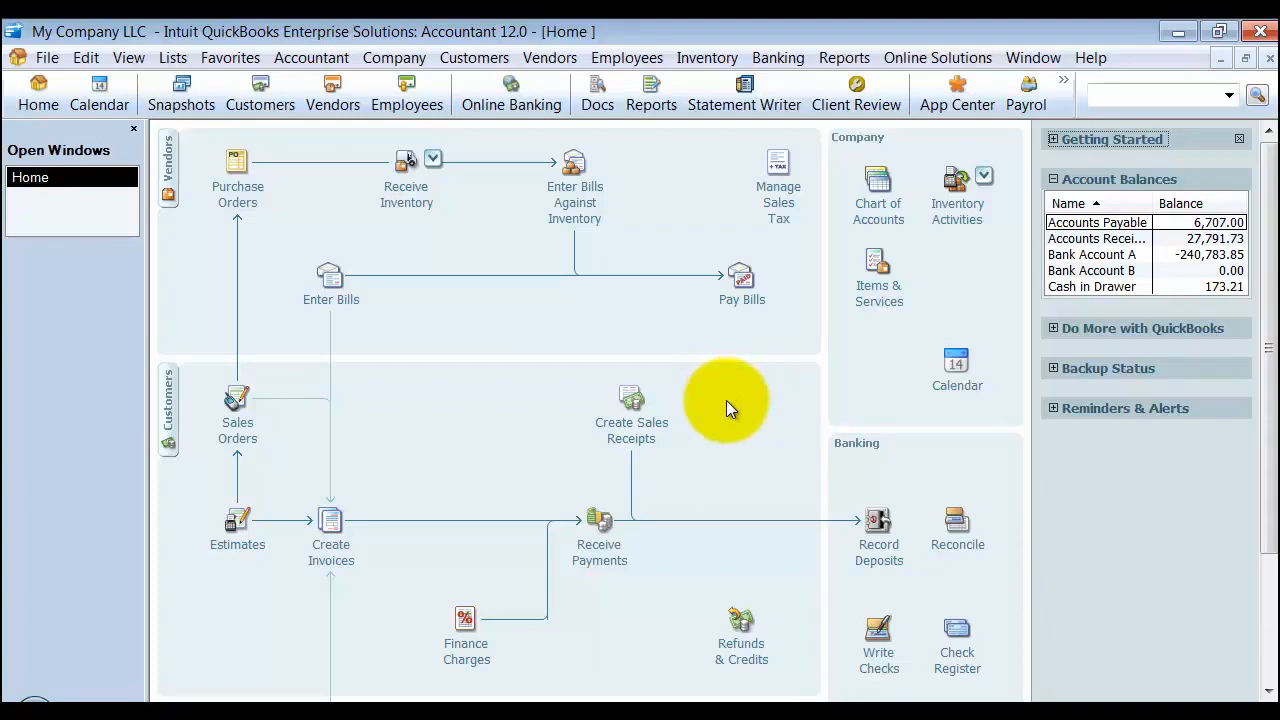
- Open the Inventory Valuation Detail report
{"action": "left_click", "coordinate": [707, 56]}
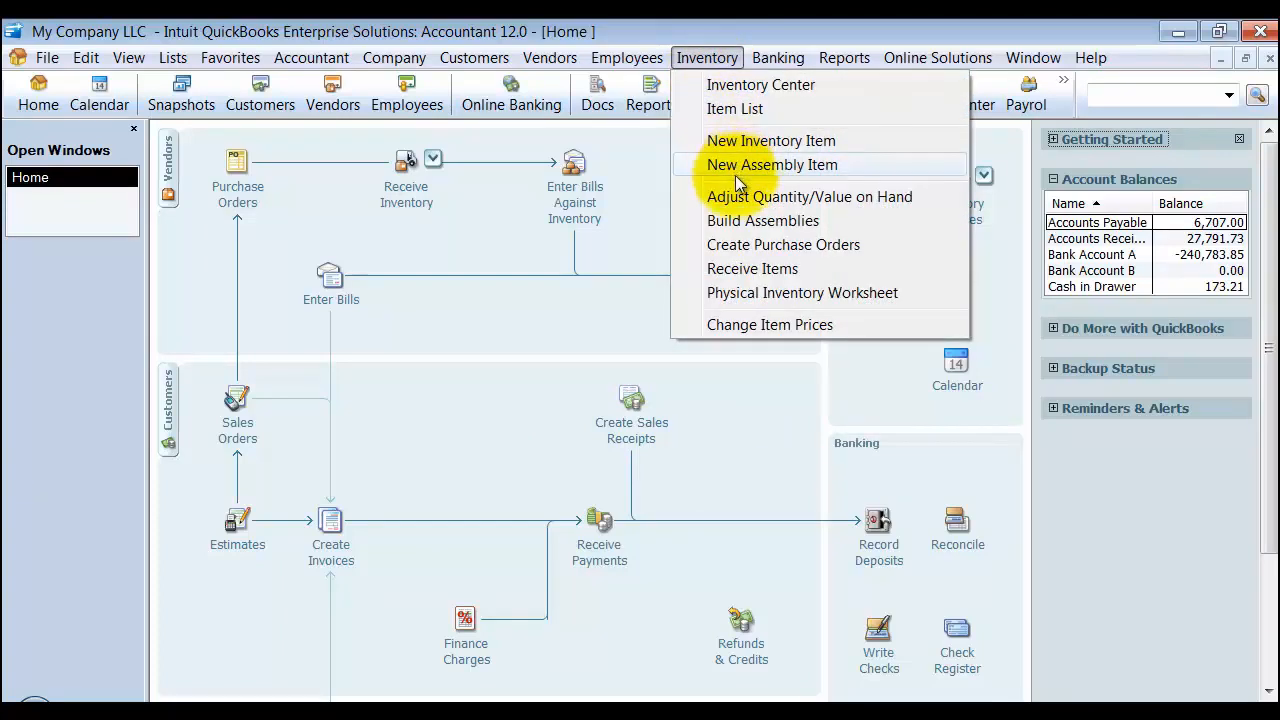
{"action": "left_click", "coordinate": [844, 57]}
{"action": "mouse_move", "coordinate": [897, 404]}
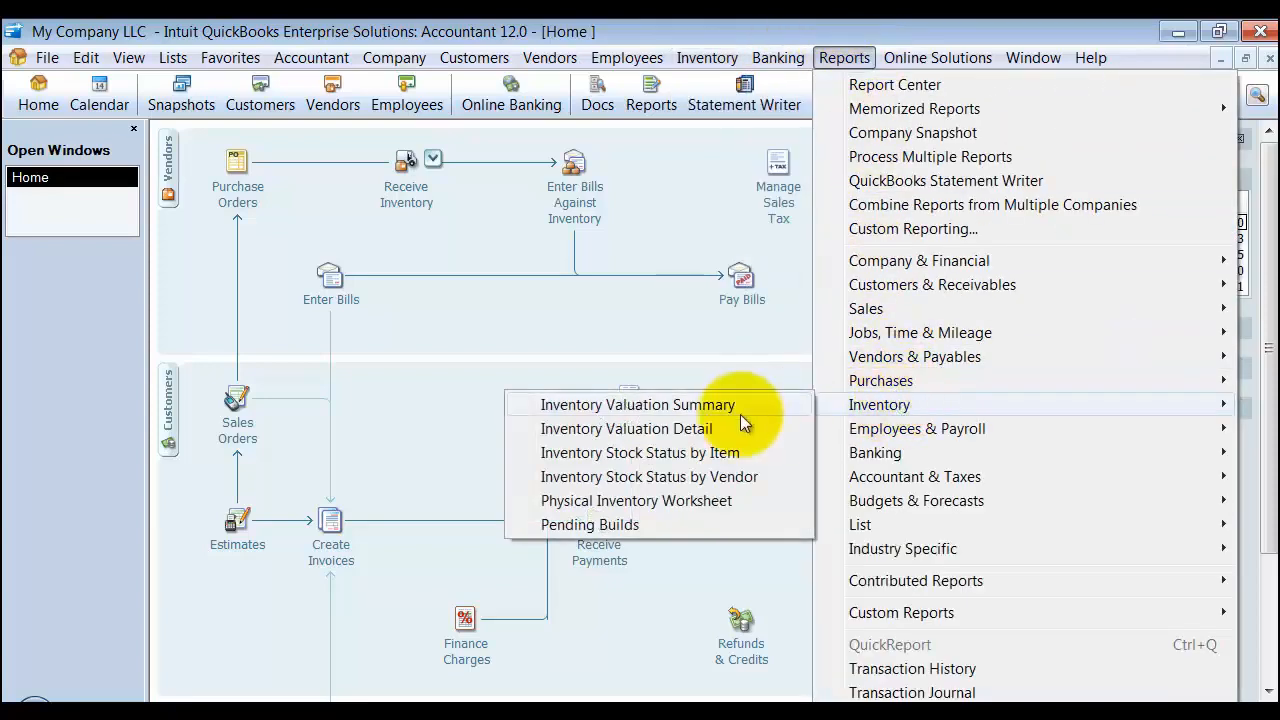
{"action": "left_click", "coordinate": [698, 430]}
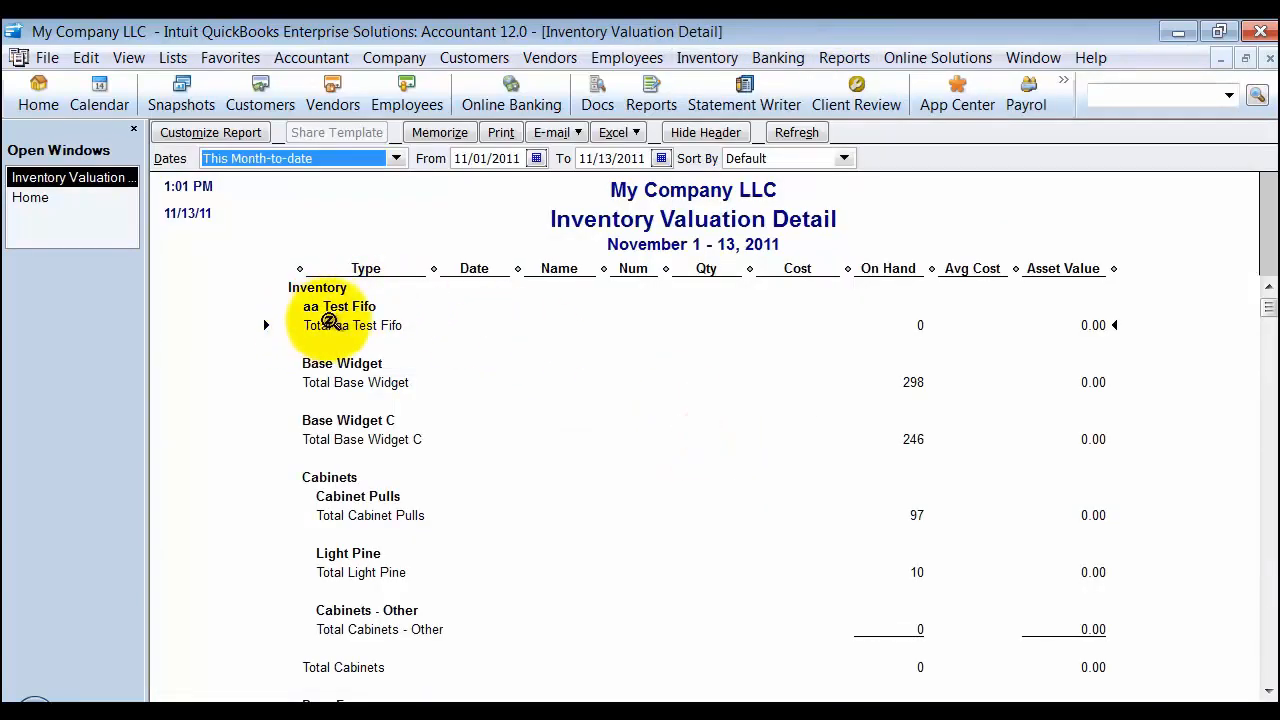
- Set the report's date range from 01/01/2011 to 11/30/2011
{"action": "left_click", "coordinate": [484, 162]}
{"action": "key", "text": "y"}
{"action": "left_click", "coordinate": [528, 404]}
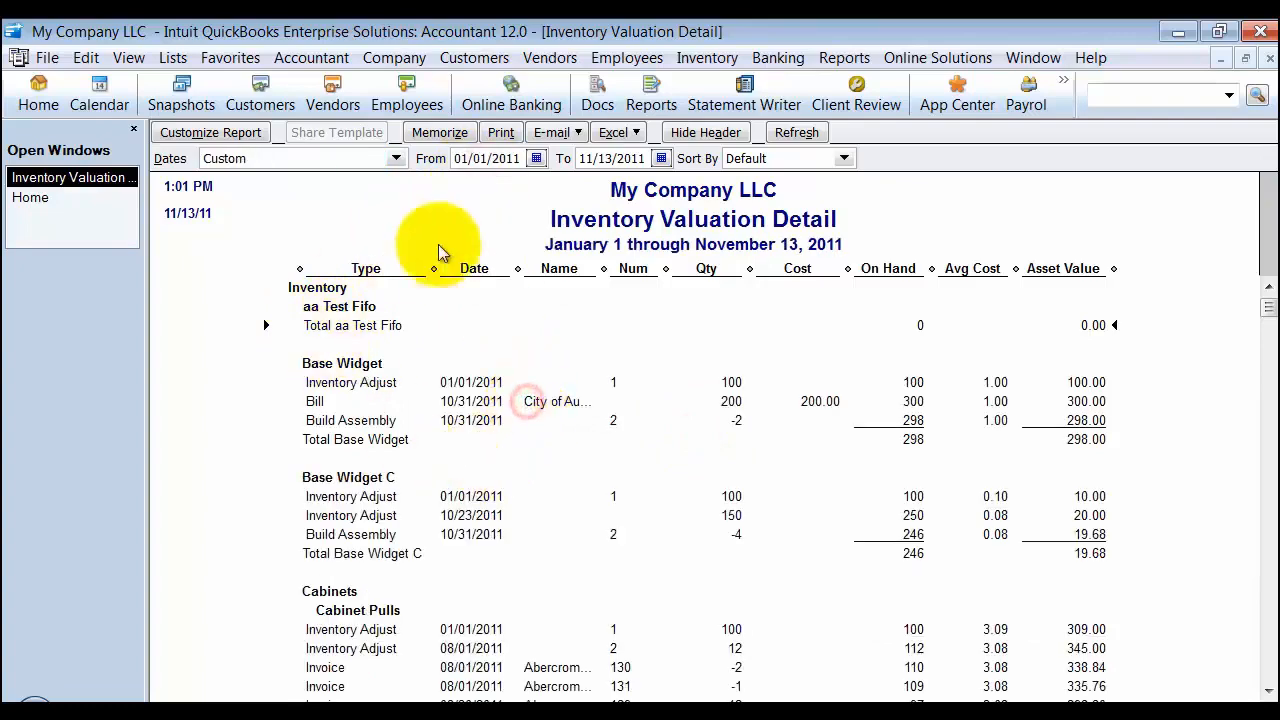
{"action": "key", "text": "h"}
{"action": "left_click", "coordinate": [623, 337]}
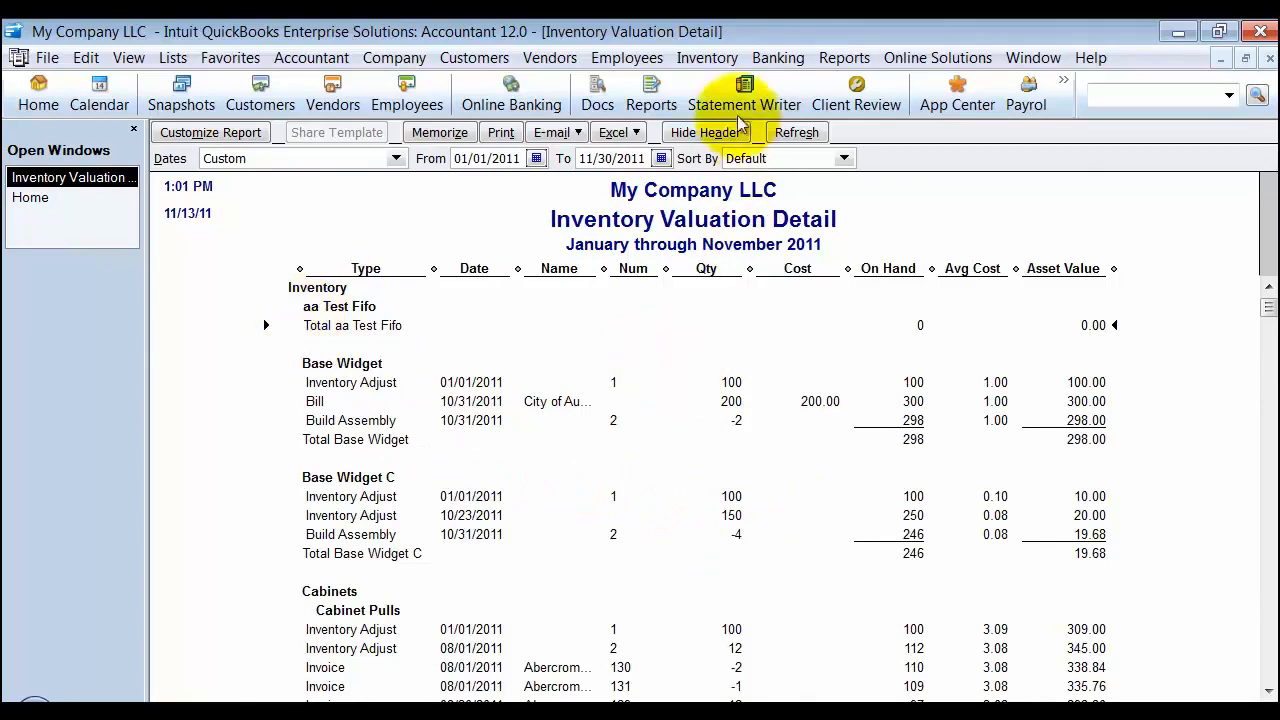
- Start a new check from Bank Account A to A Cheung Limited and delete its two prefilled expense lines
{"action": "left_click", "coordinate": [778, 57]}
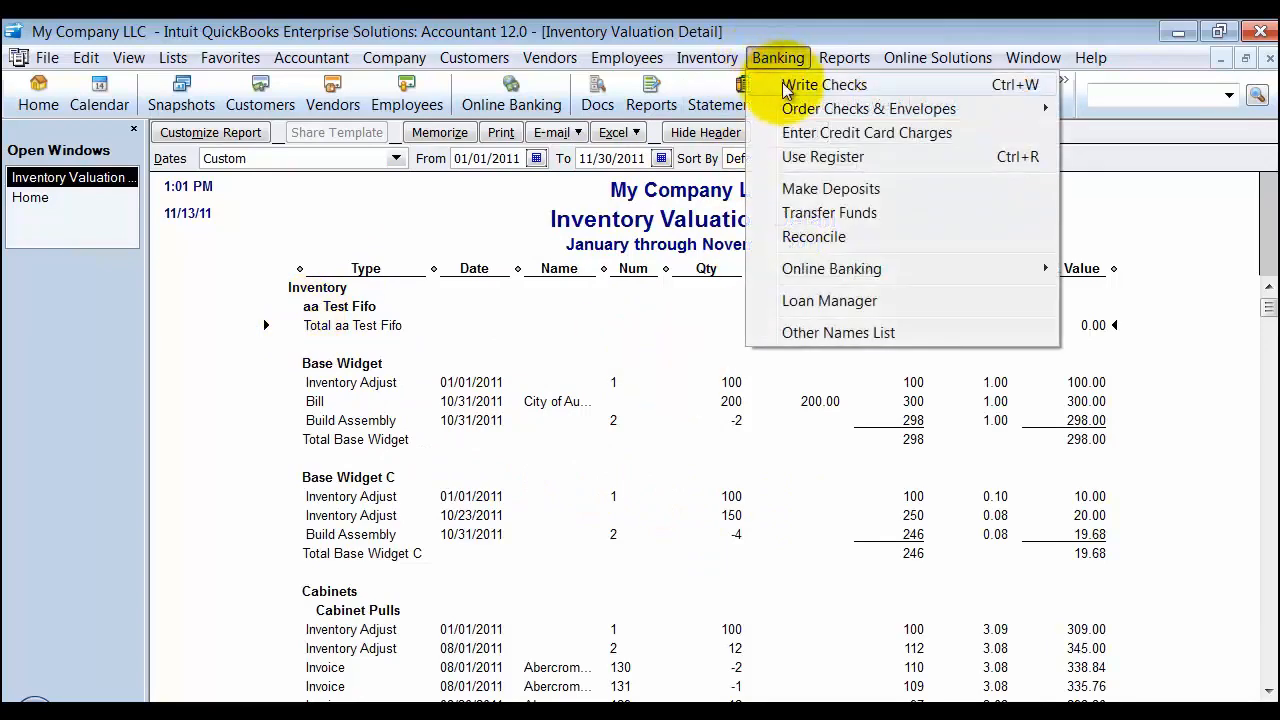
{"action": "left_click", "coordinate": [785, 86]}
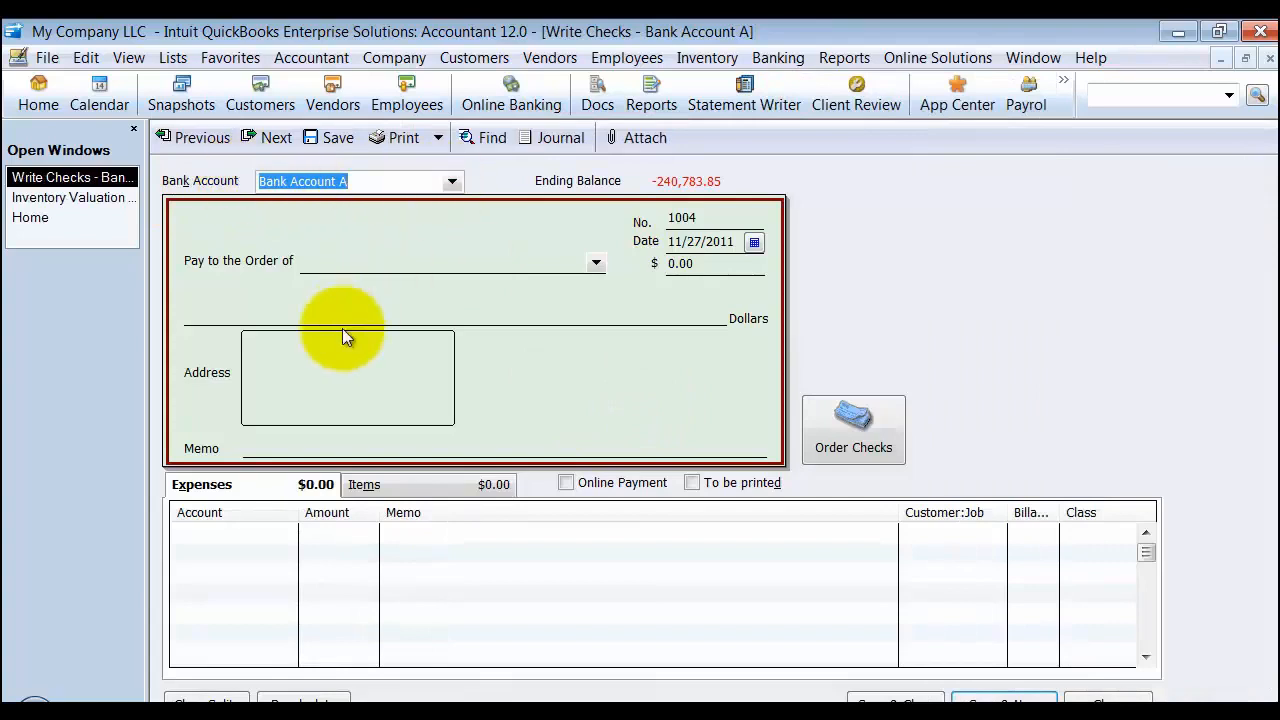
{"action": "left_click", "coordinate": [328, 268]}
{"action": "type", "text": "A Cheung Limited"}
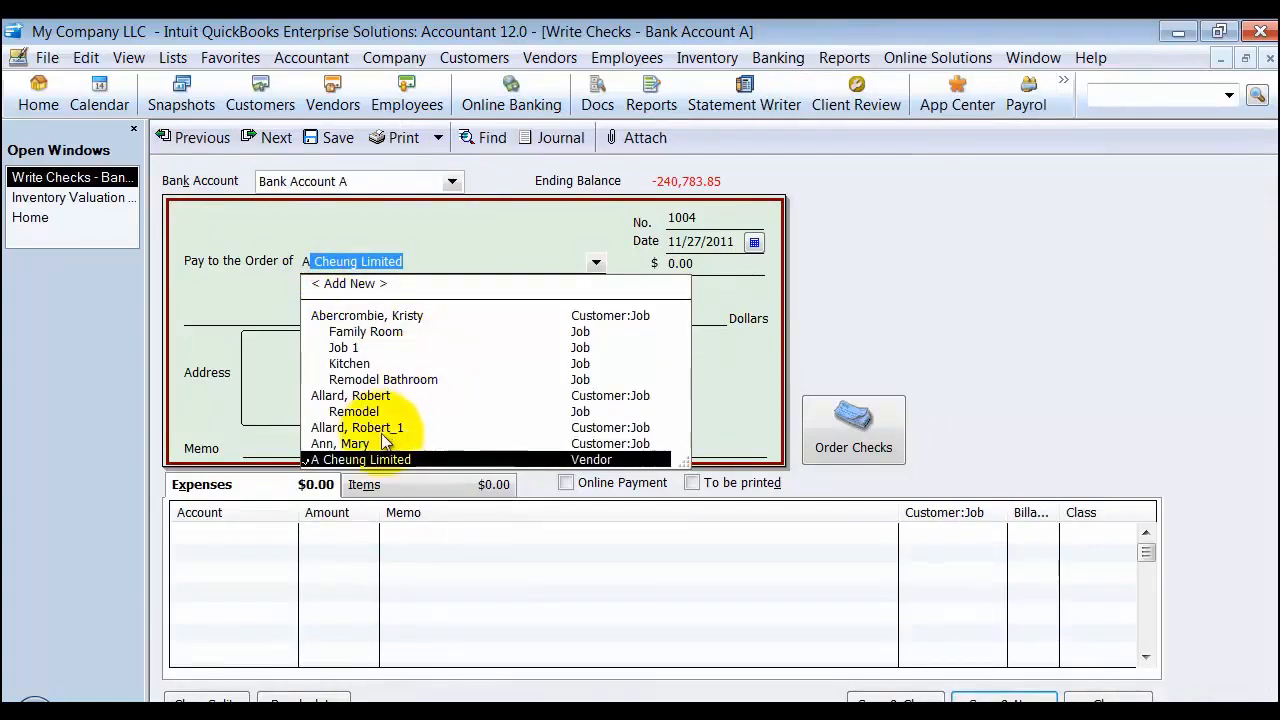
{"action": "key", "text": "Tab"}
{"action": "left_click", "coordinate": [320, 533]}
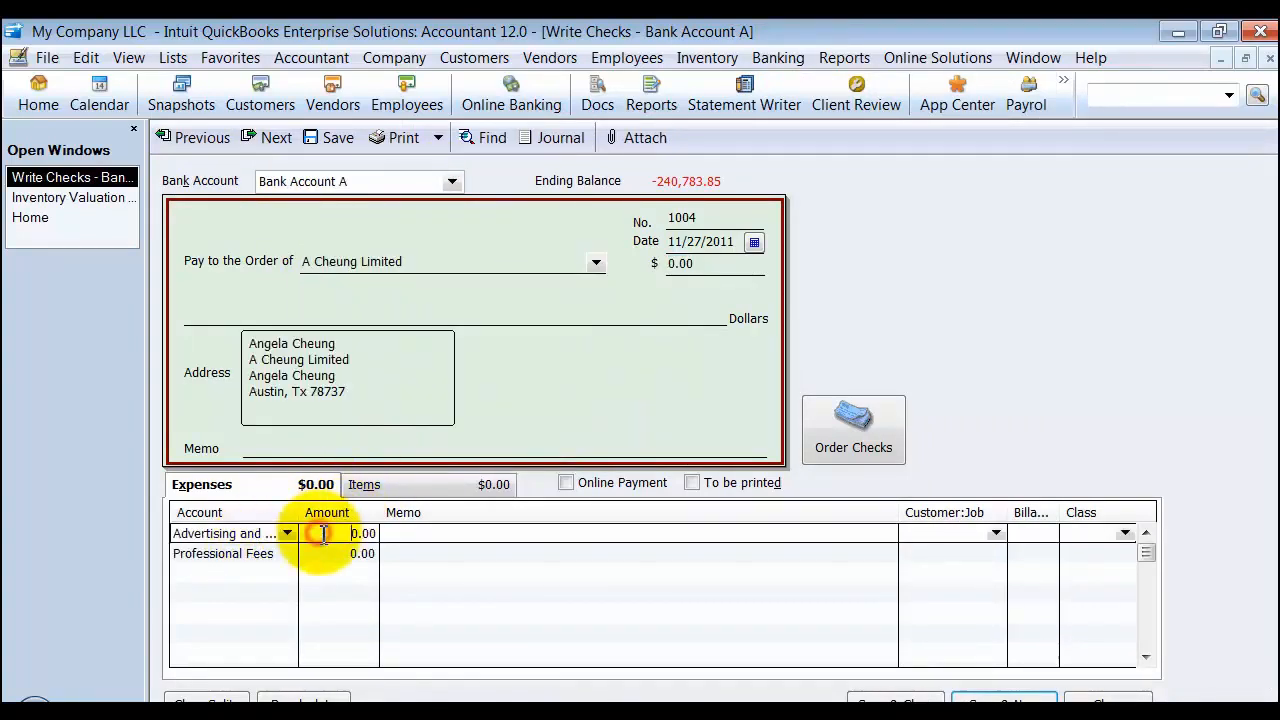
{"action": "key", "text": "ctrl+Delete"}
{"action": "key", "text": "ctrl+Delete"}
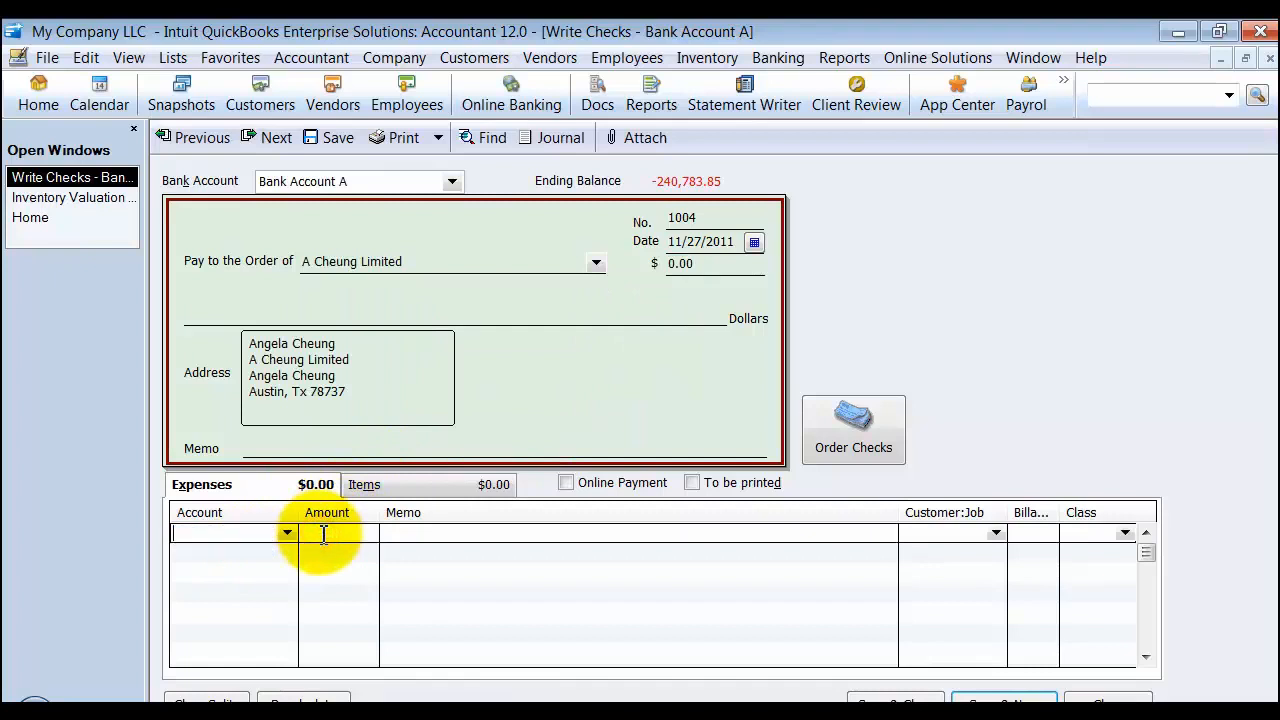
- Add an item line for aa Test Fifo with quantity 1 and date the check 11/01/2011
{"action": "left_click", "coordinate": [365, 485]}
{"action": "left_click", "coordinate": [195, 534]}
{"action": "type", "text": "aa Test Fifo"}
{"action": "key", "text": "Tab"}
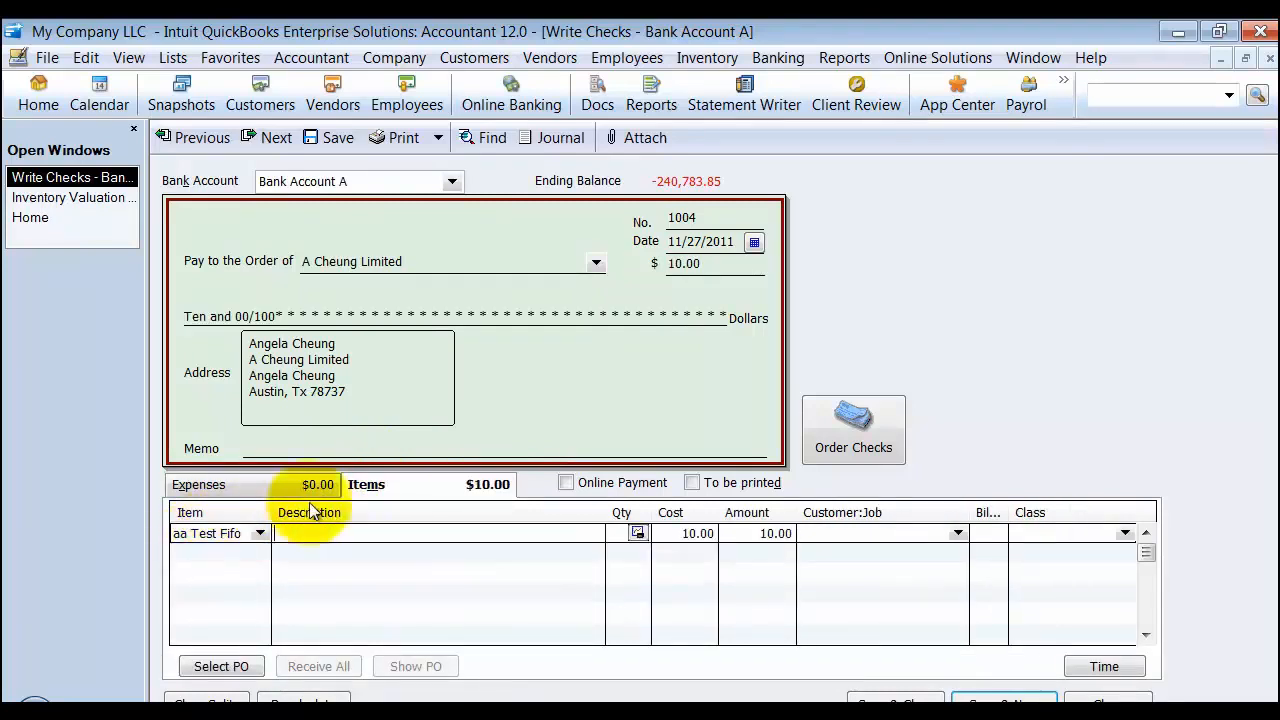
{"action": "left_click", "coordinate": [610, 527]}
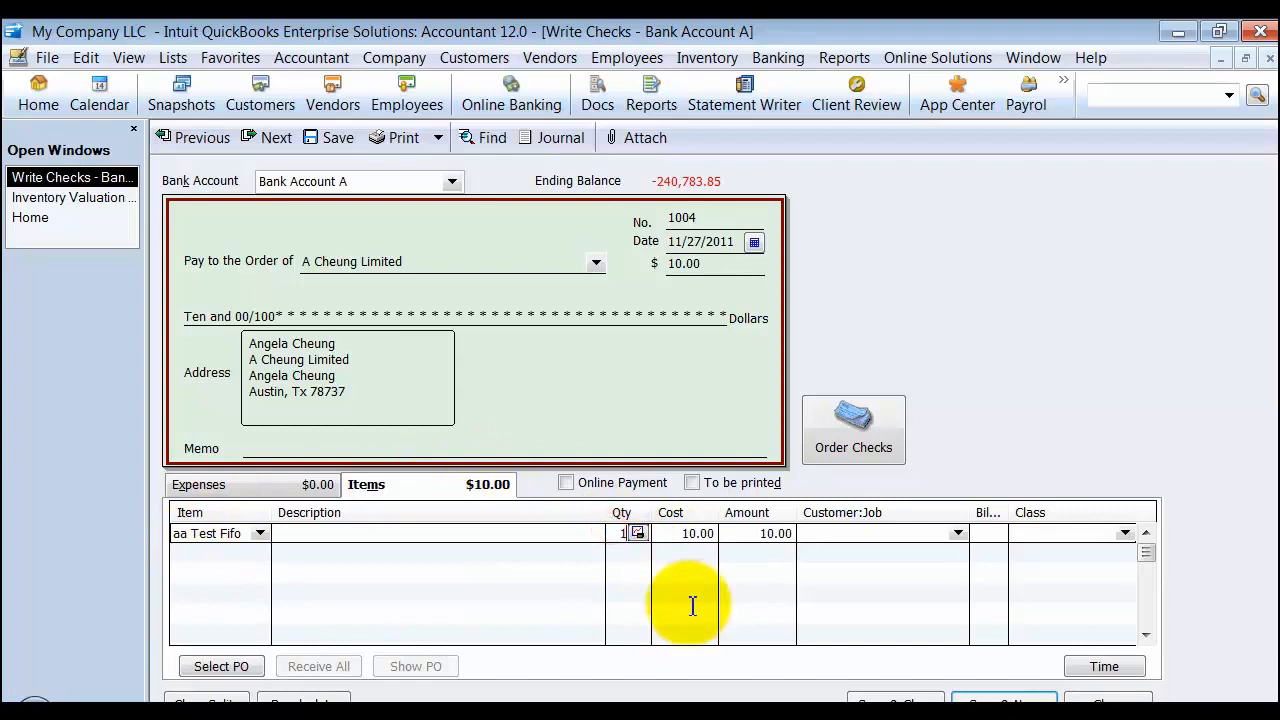
{"action": "left_click", "coordinate": [754, 242]}
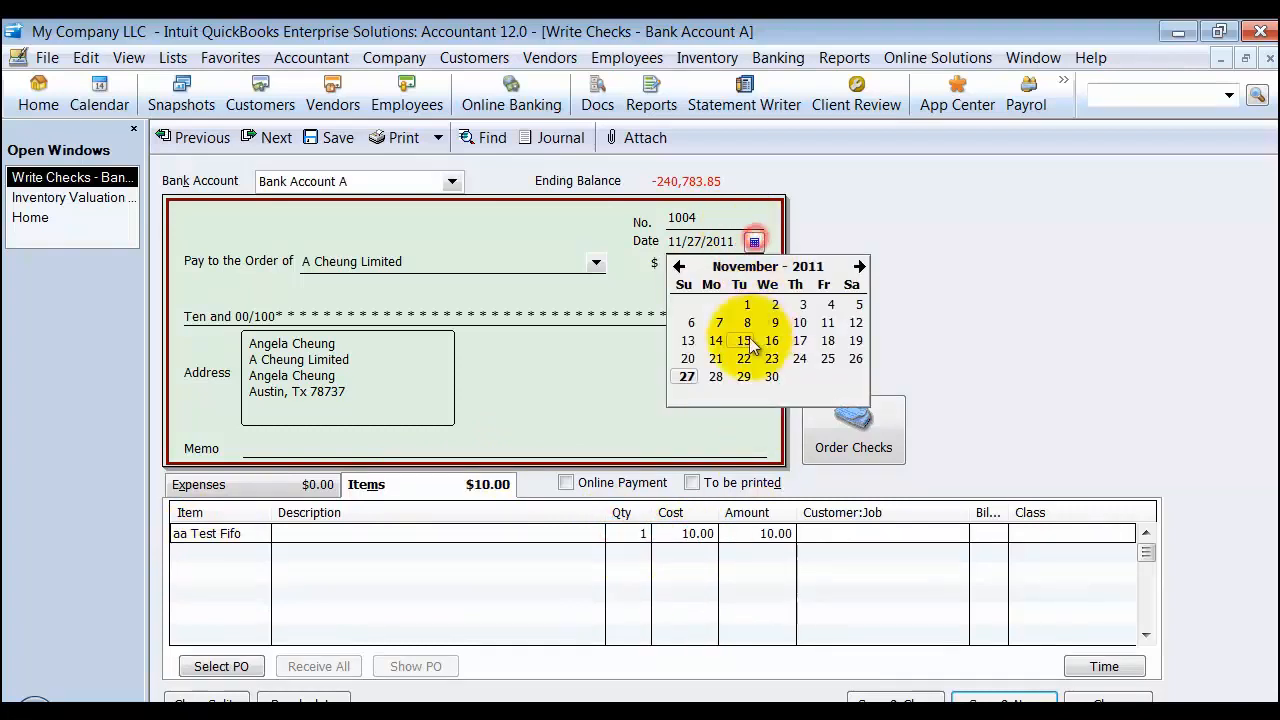
{"action": "left_click", "coordinate": [746, 305]}
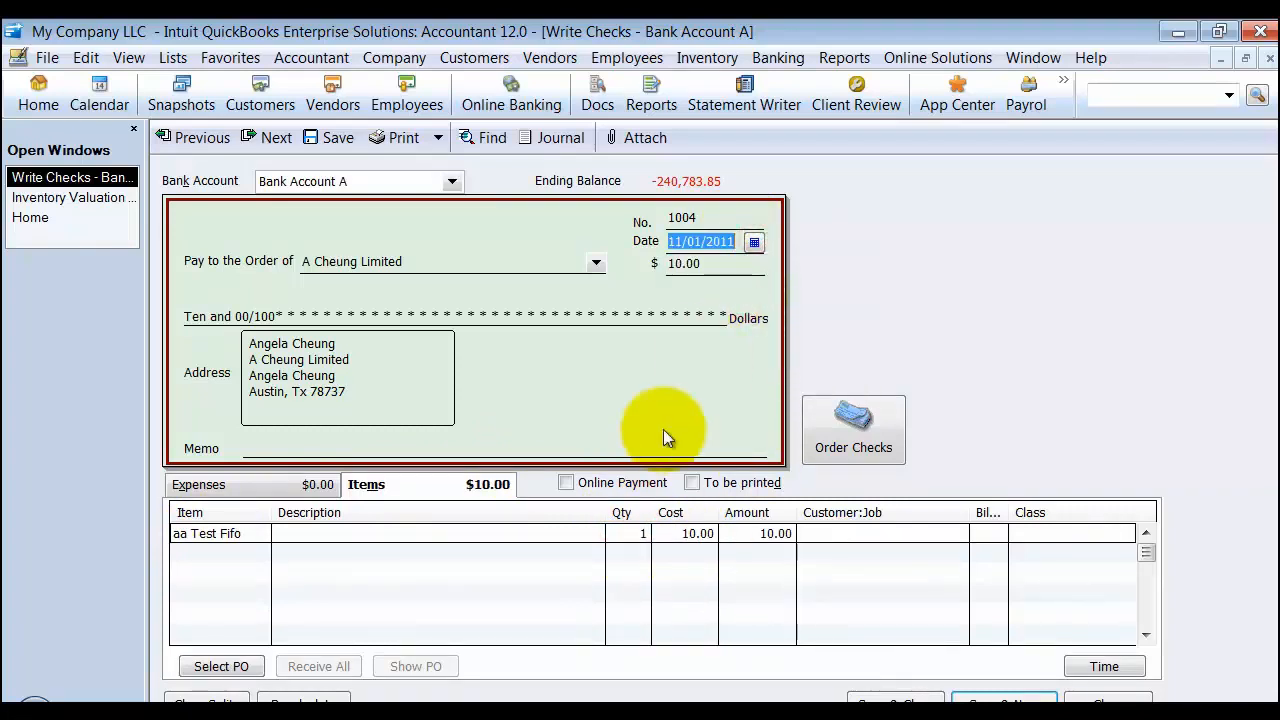
- Duplicate the 11/01/2011 check for A Cheung Limited, accepting the confirmation messages
{"action": "left_click", "coordinate": [84, 57]}
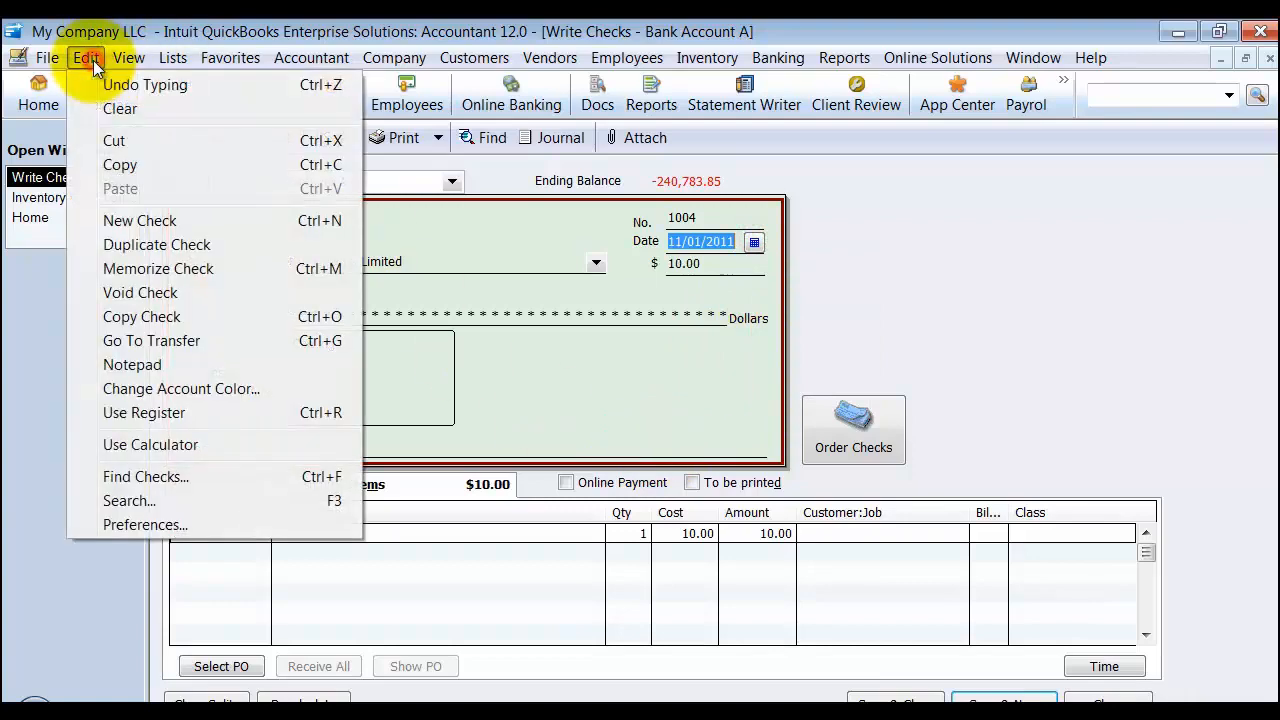
{"action": "left_click", "coordinate": [118, 244]}
{"action": "left_click", "coordinate": [578, 262]}
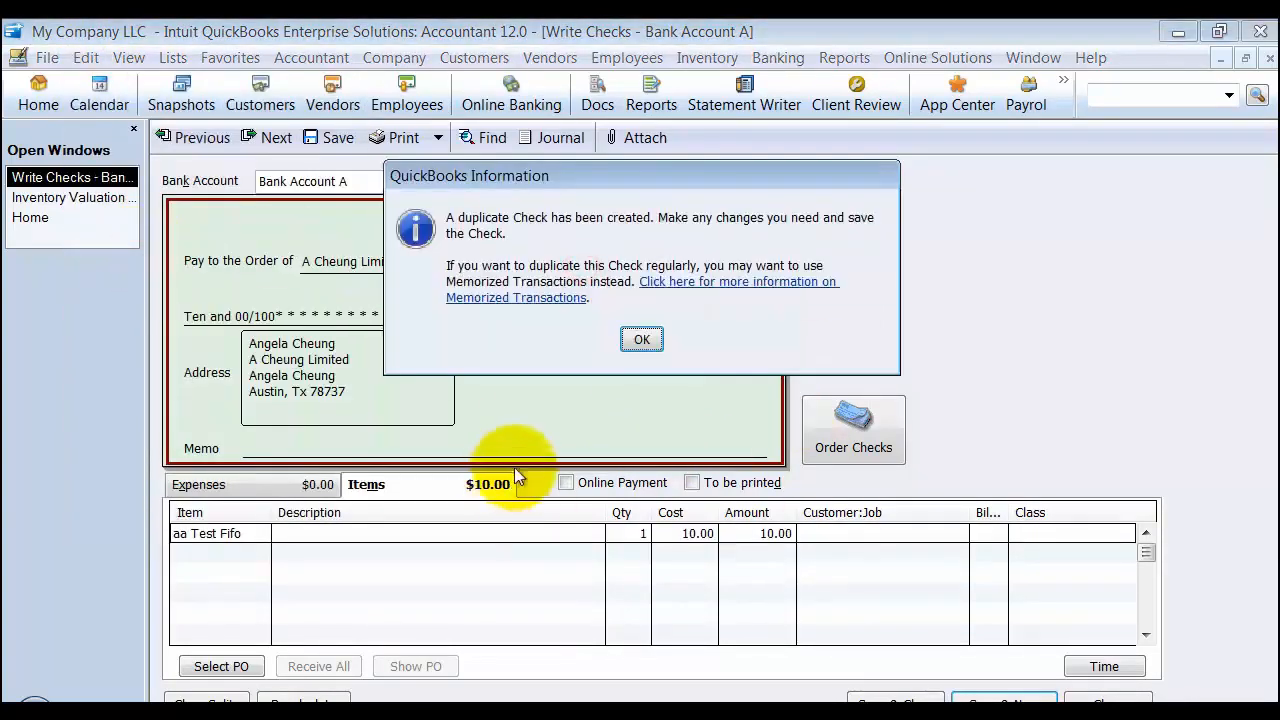
{"action": "left_click", "coordinate": [637, 339]}
- Date the duplicated check 11/10/2011 and set the aa Test Fifo item's cost to 15.00
{"action": "left_click", "coordinate": [754, 242]}
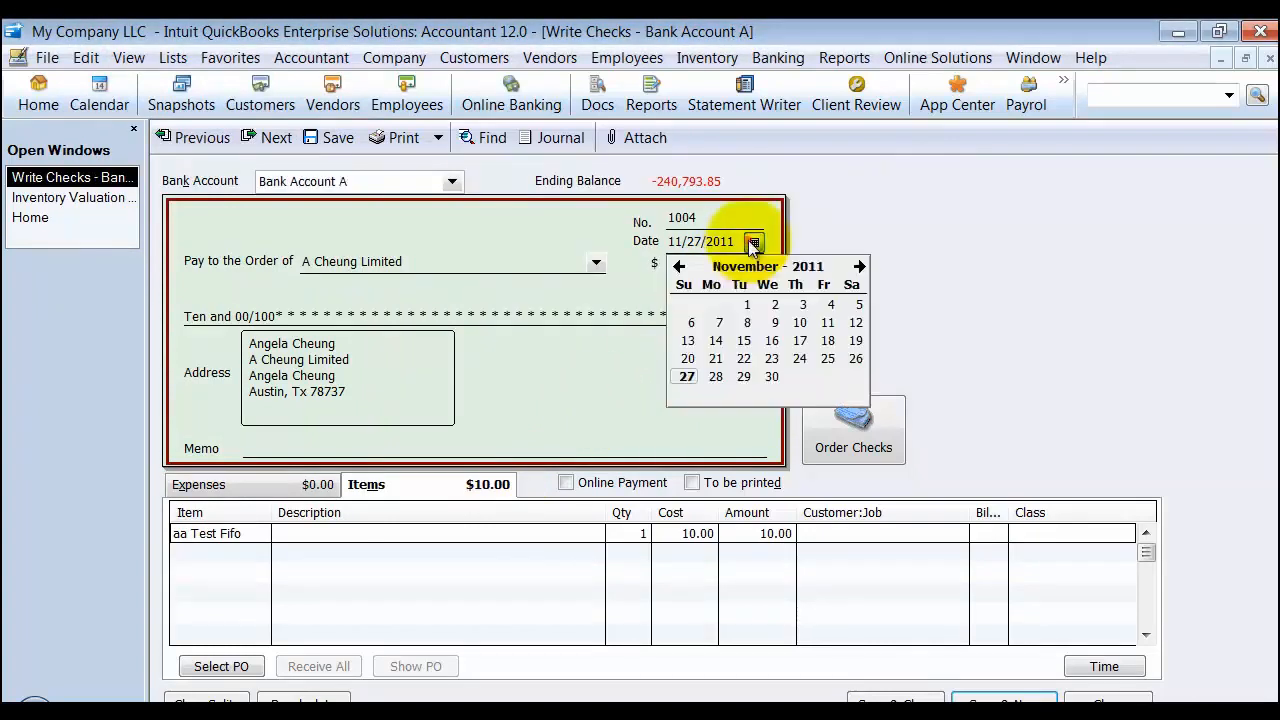
{"action": "left_click", "coordinate": [795, 326]}
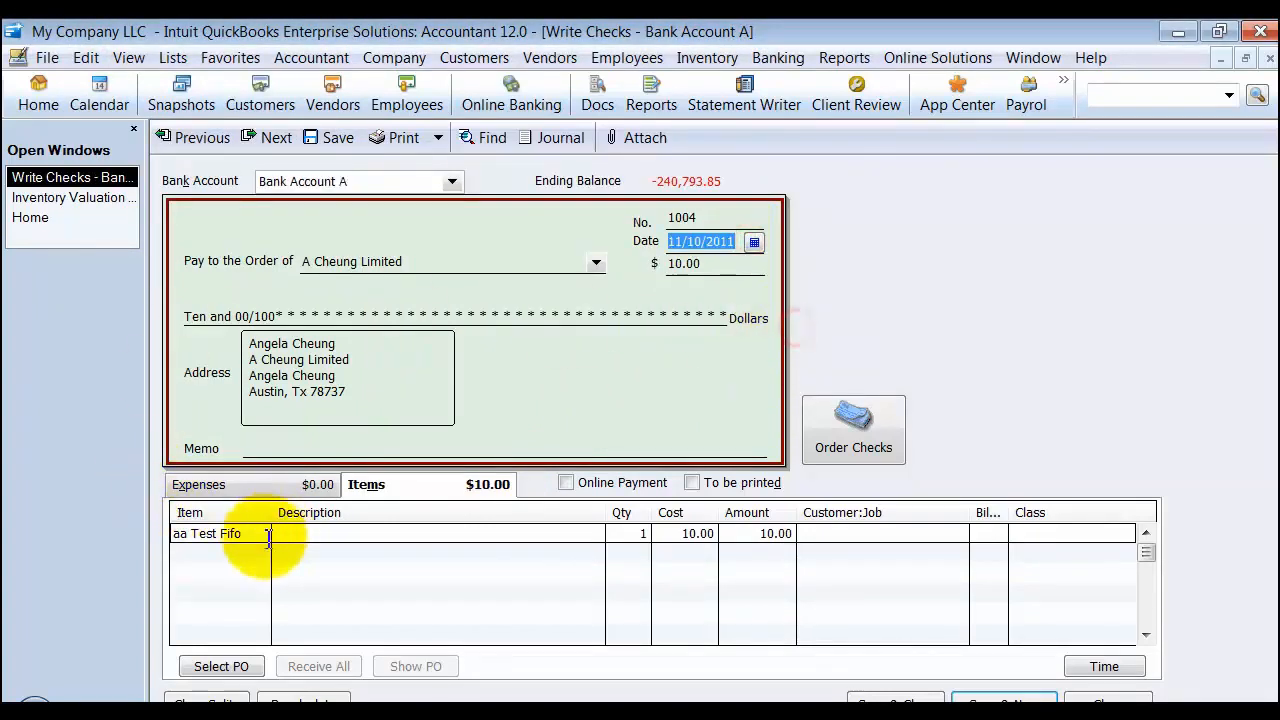
{"action": "left_click", "coordinate": [678, 536]}
{"action": "type", "text": "15"}
{"action": "key", "text": "Tab"}
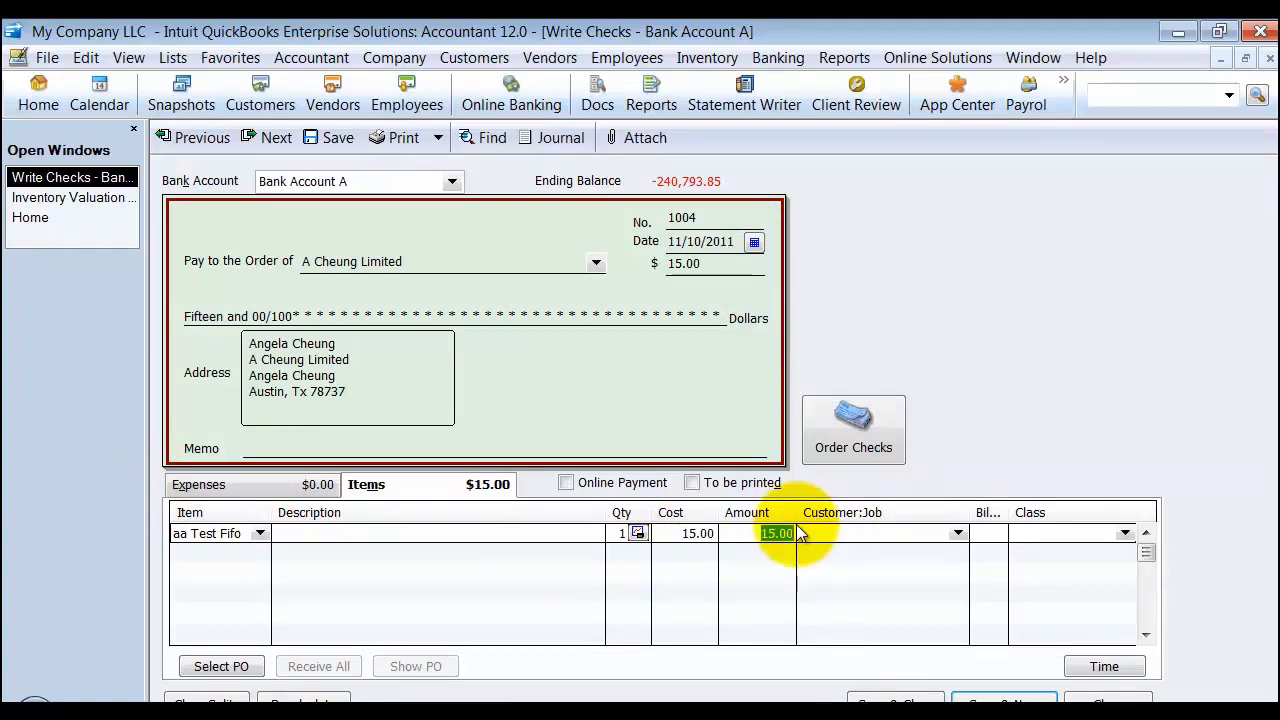
- Duplicate the 11/10/2011 check, keeping its existing check number
{"action": "left_click", "coordinate": [76, 60]}
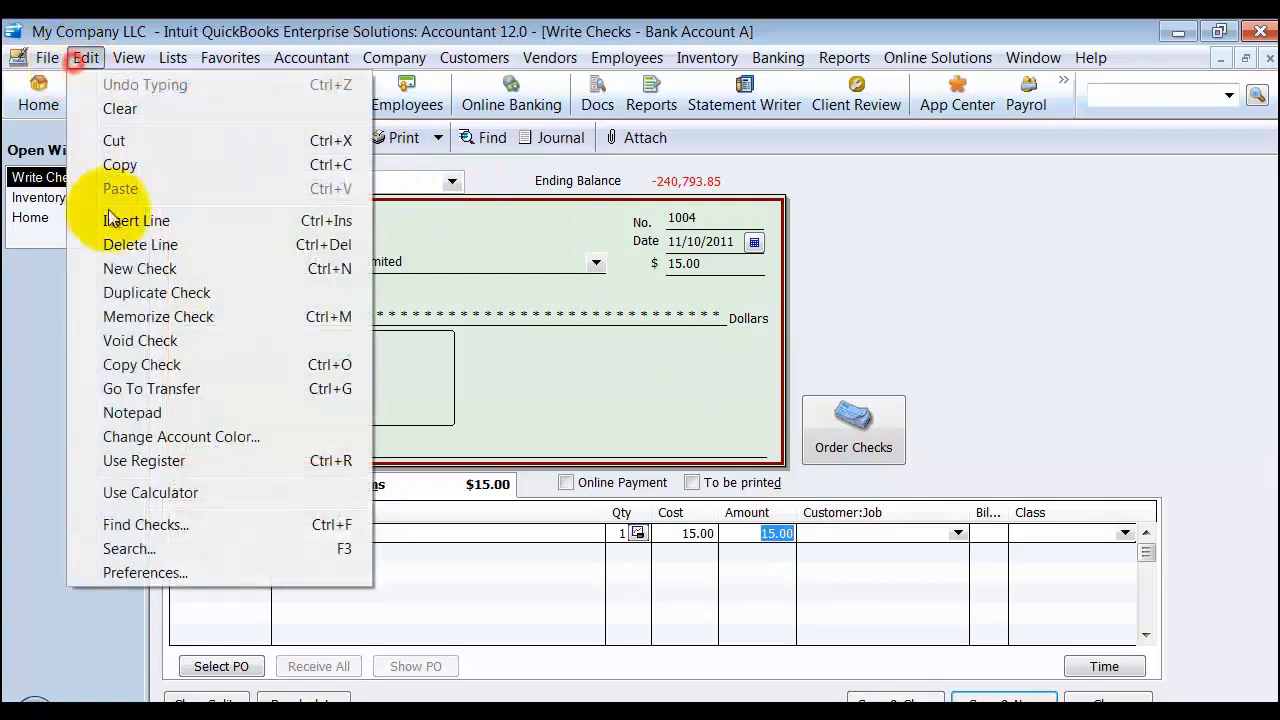
{"action": "left_click", "coordinate": [128, 292]}
{"action": "left_click", "coordinate": [540, 258]}
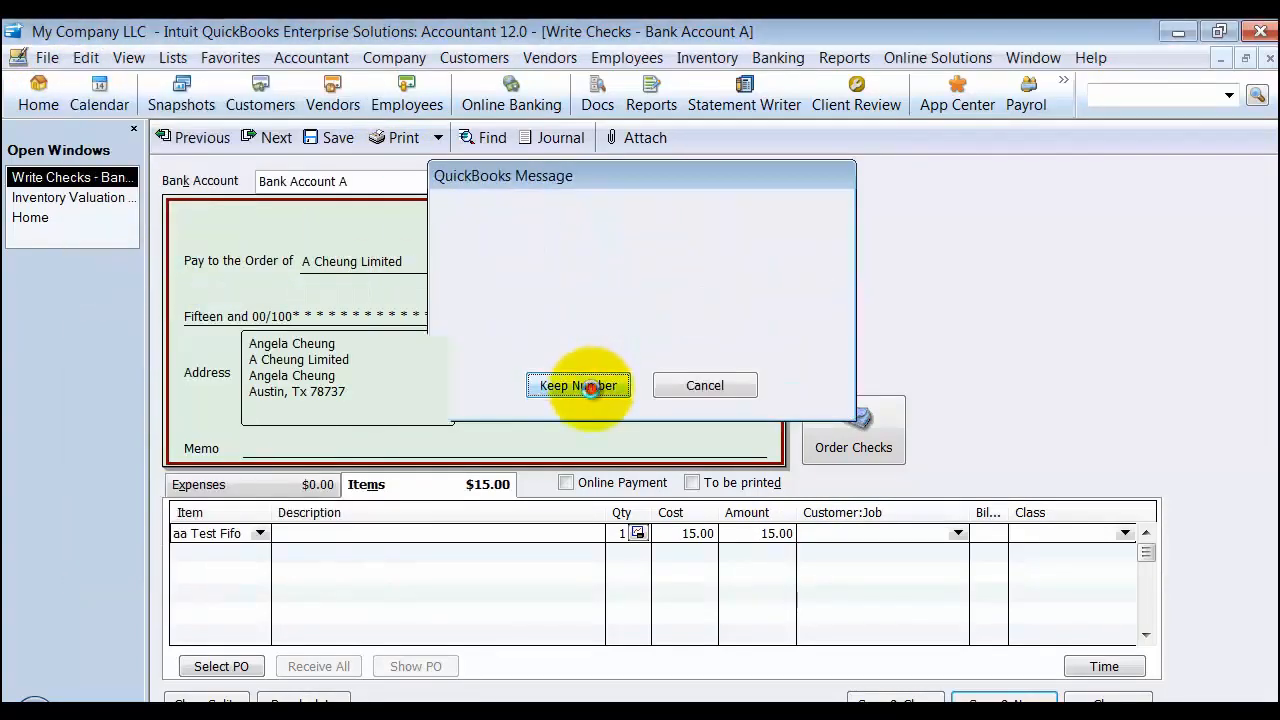
{"action": "left_click", "coordinate": [590, 385]}
{"action": "left_click", "coordinate": [642, 339]}
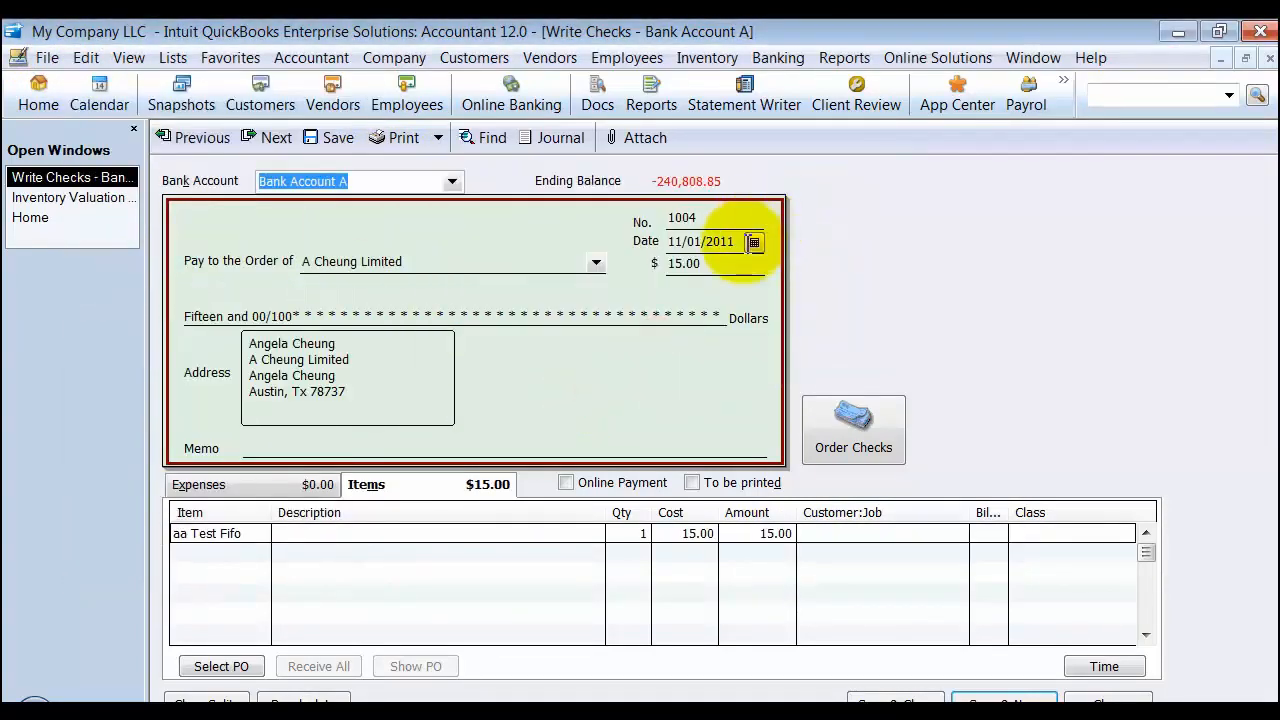
- Date the new copy 11/21/2011 and set the check amount and the aa Test Fifo cost to 20.00
{"action": "left_click", "coordinate": [753, 242]}
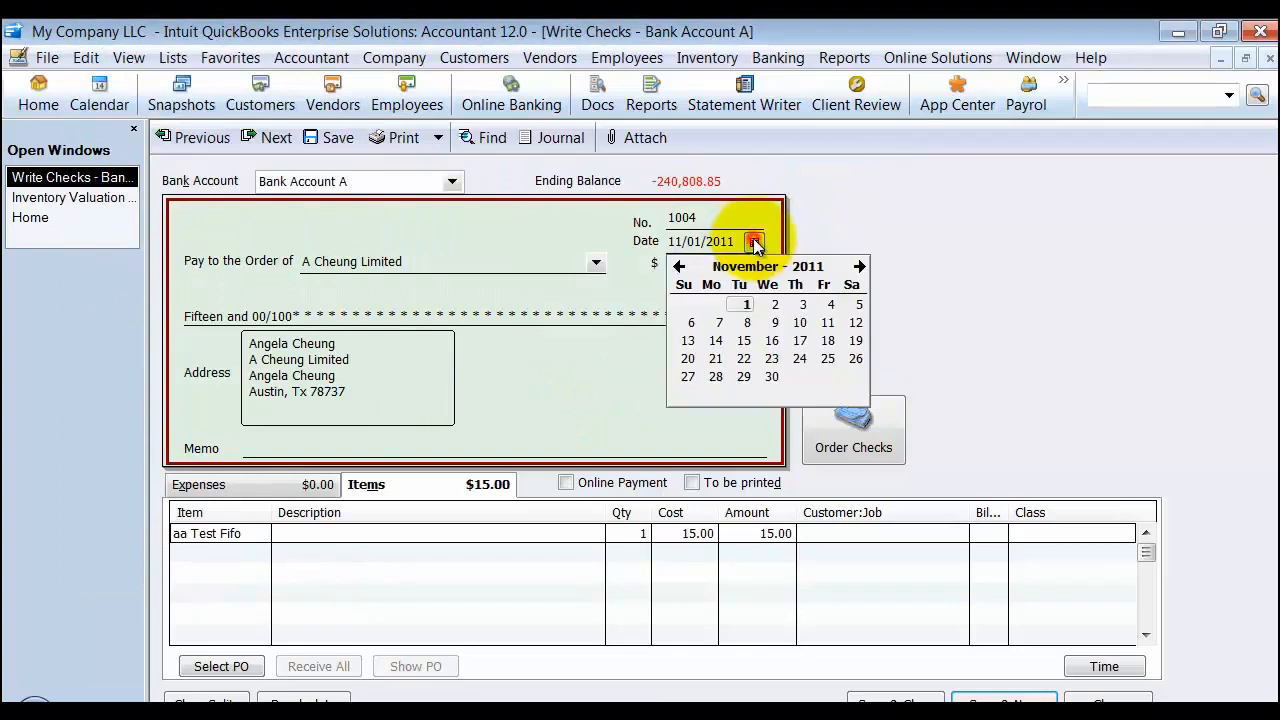
{"action": "left_click", "coordinate": [712, 358]}
{"action": "left_click", "coordinate": [702, 264]}
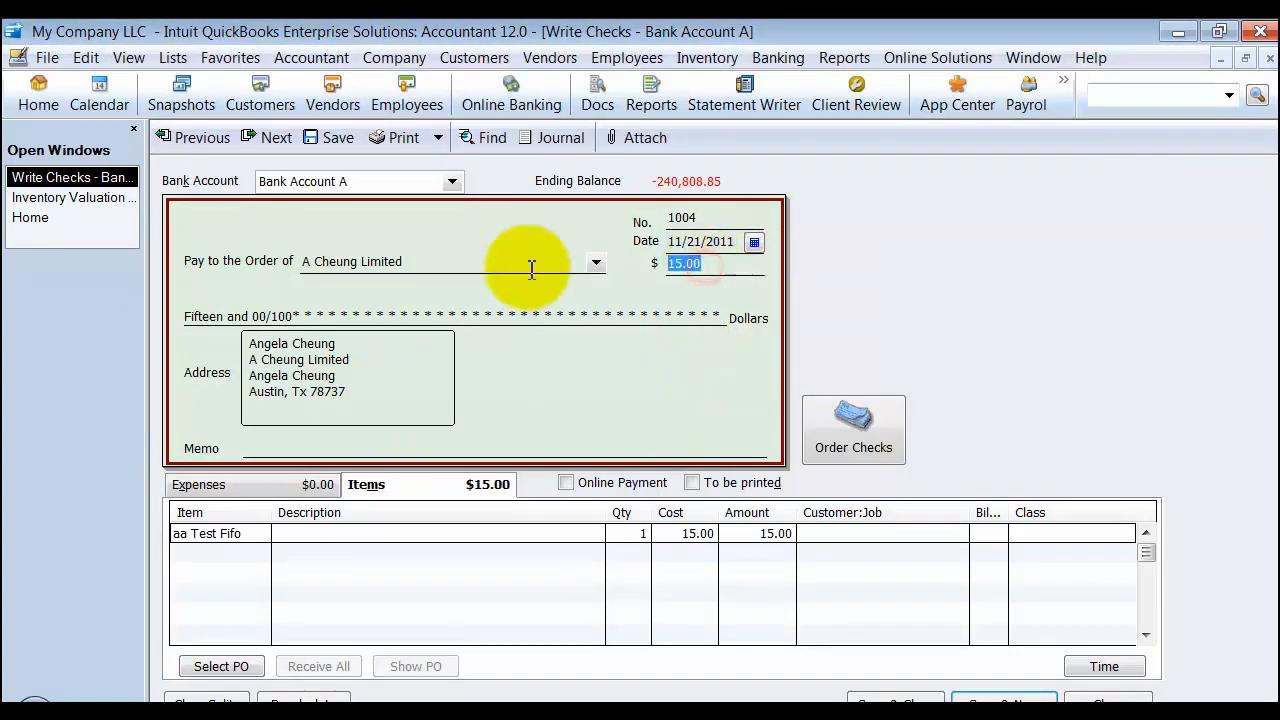
{"action": "type", "text": "20"}
{"action": "left_click", "coordinate": [681, 533]}
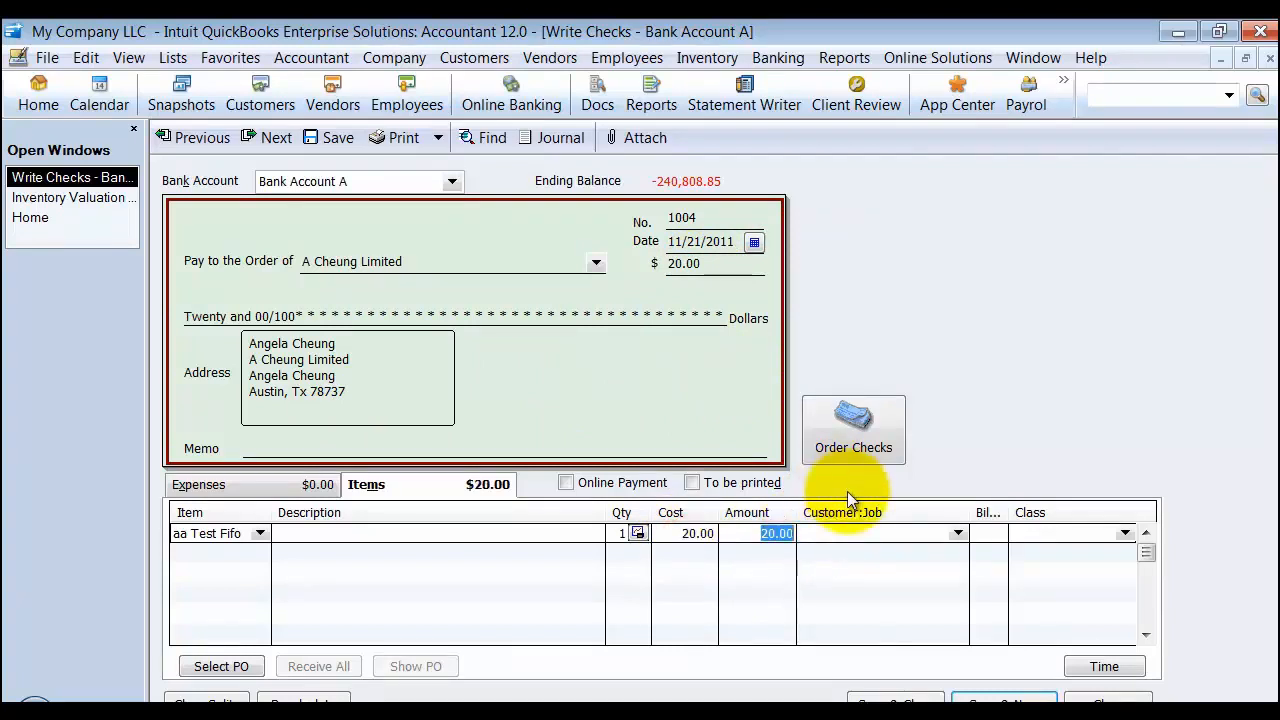
- Save the 11/21/2011 check with its existing number and close it to return to the report
{"action": "left_click", "coordinate": [337, 144]}
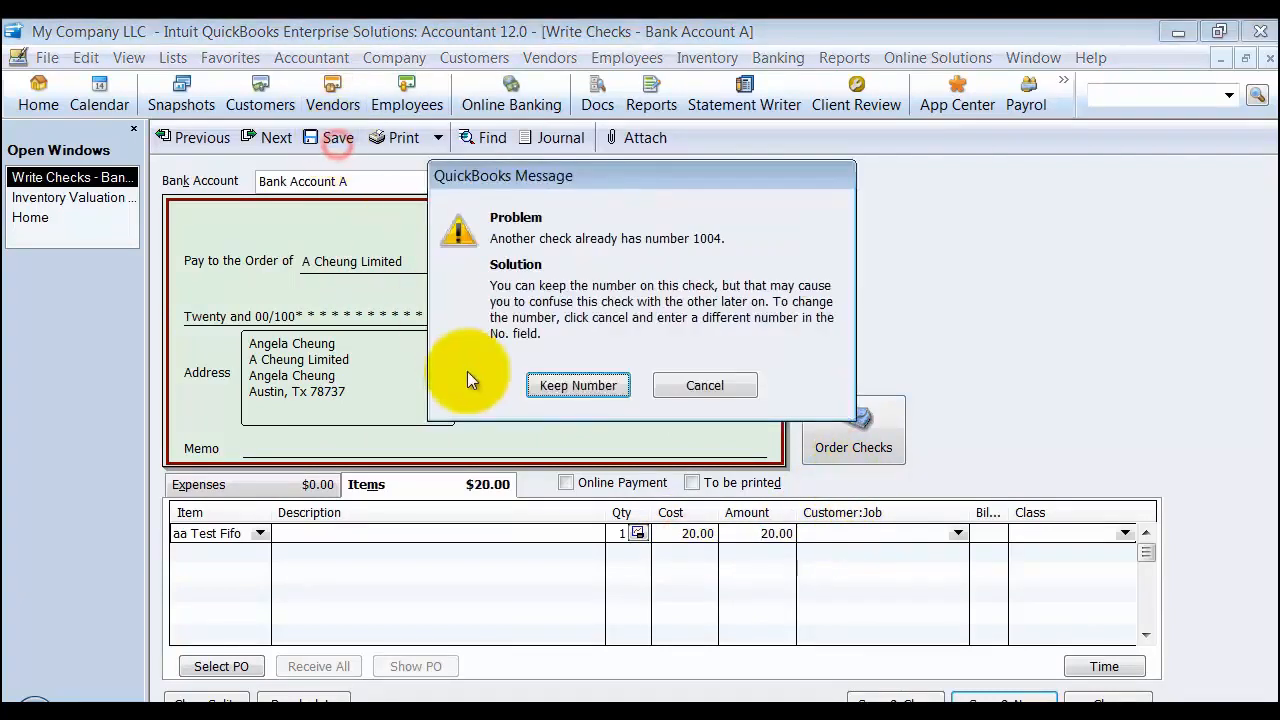
{"action": "left_click", "coordinate": [577, 385]}
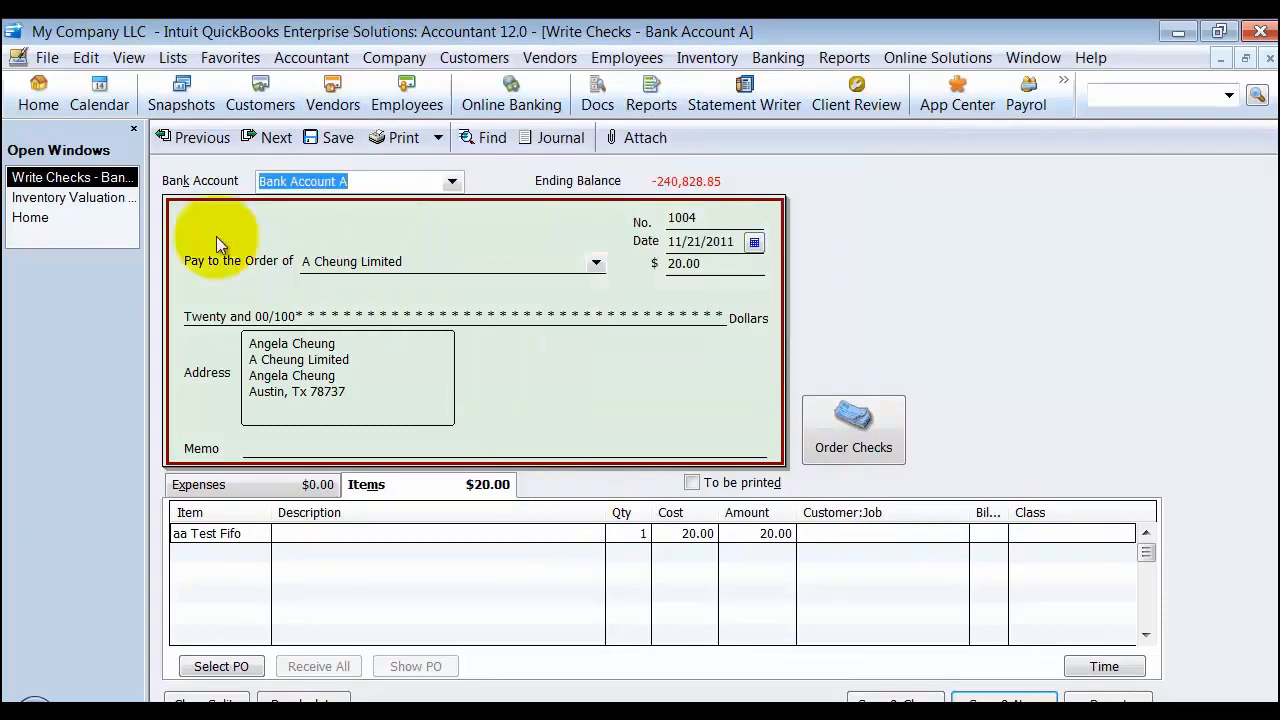
{"action": "left_click", "coordinate": [1270, 58]}
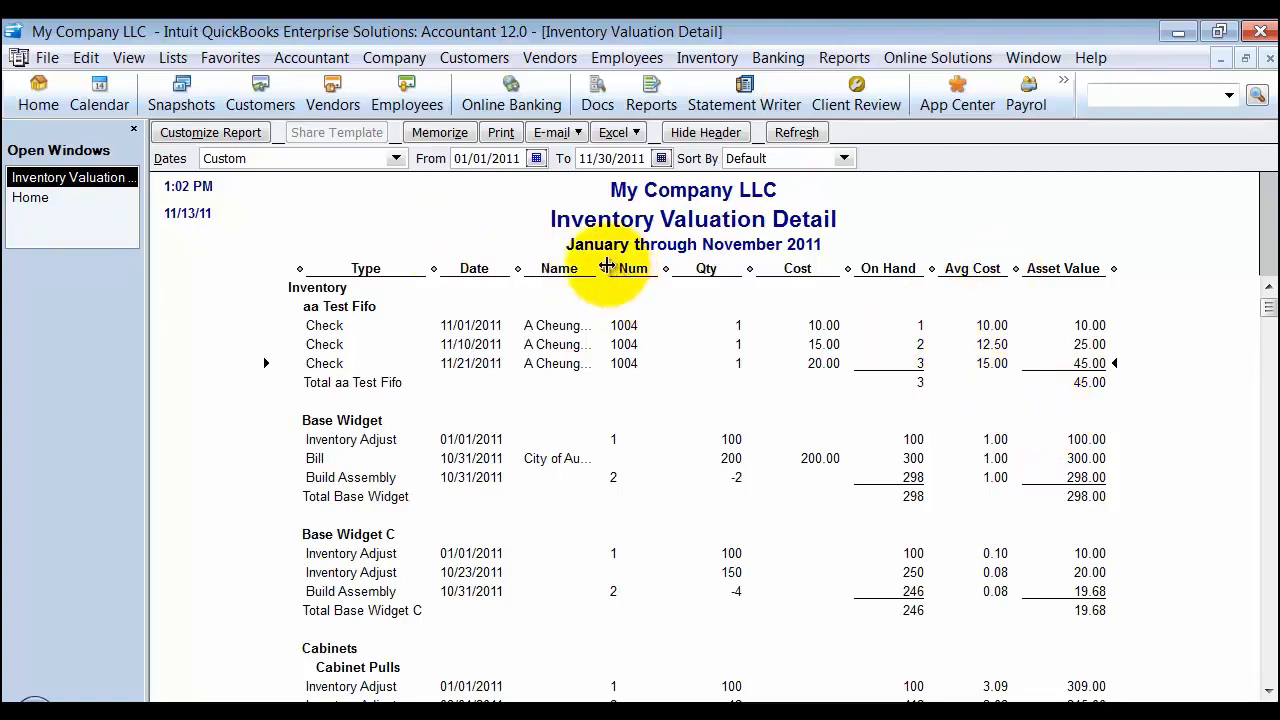
- Widen the Name column in the Inventory Valuation Detail report to fit the full vendor name
{"action": "left_click_drag", "start_coordinate": [606, 266], "coordinate": [648, 268]}
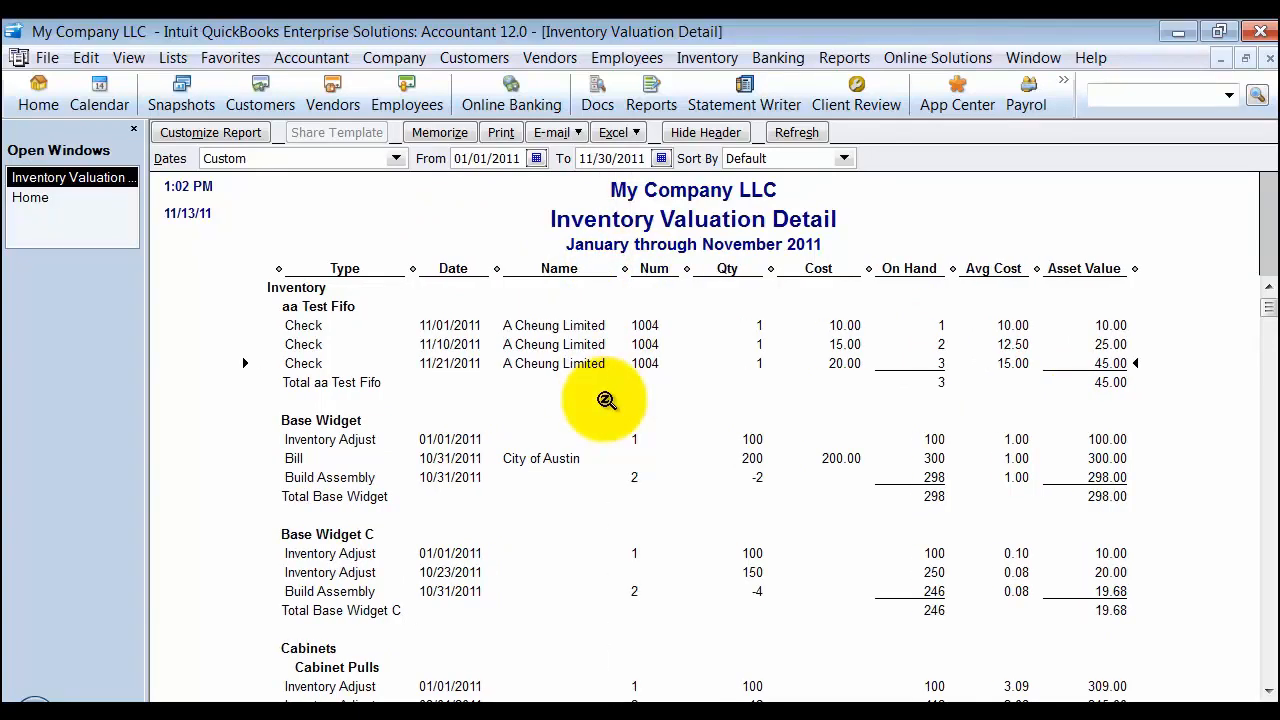
- Start an inventory quantity adjustment and date it 11/30/2011
{"action": "left_click", "coordinate": [707, 57]}
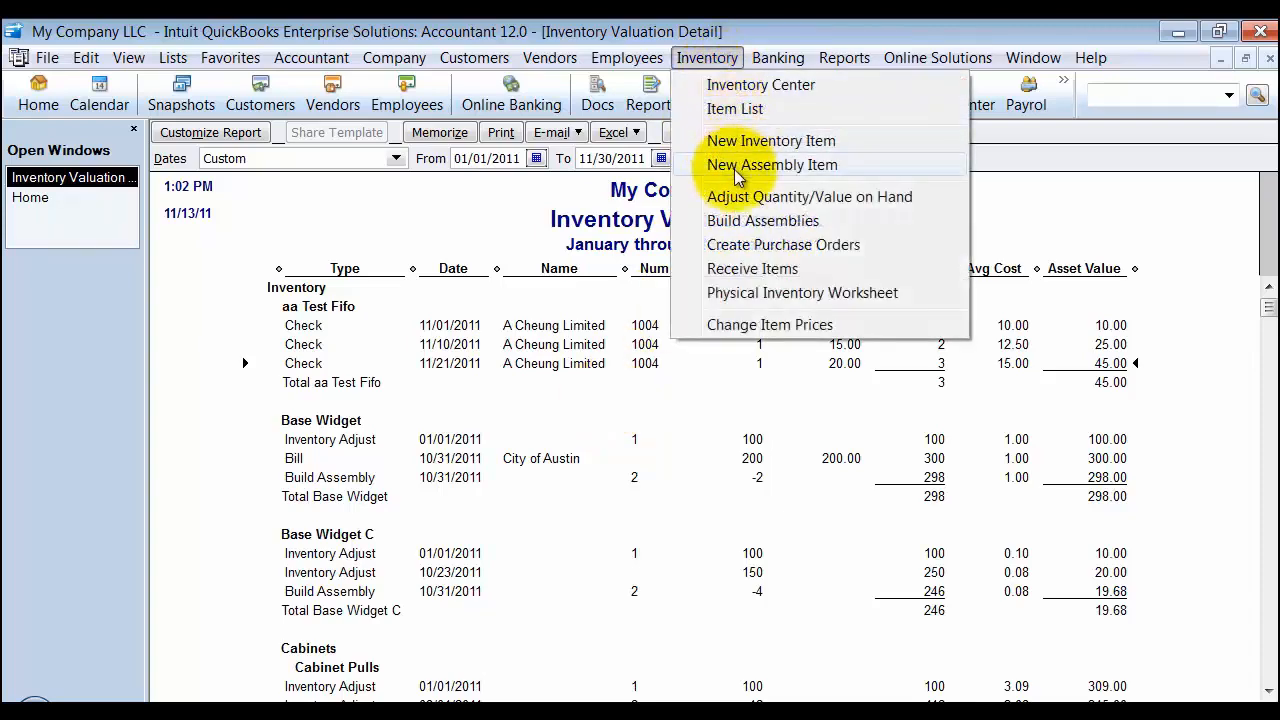
{"action": "left_click", "coordinate": [861, 200]}
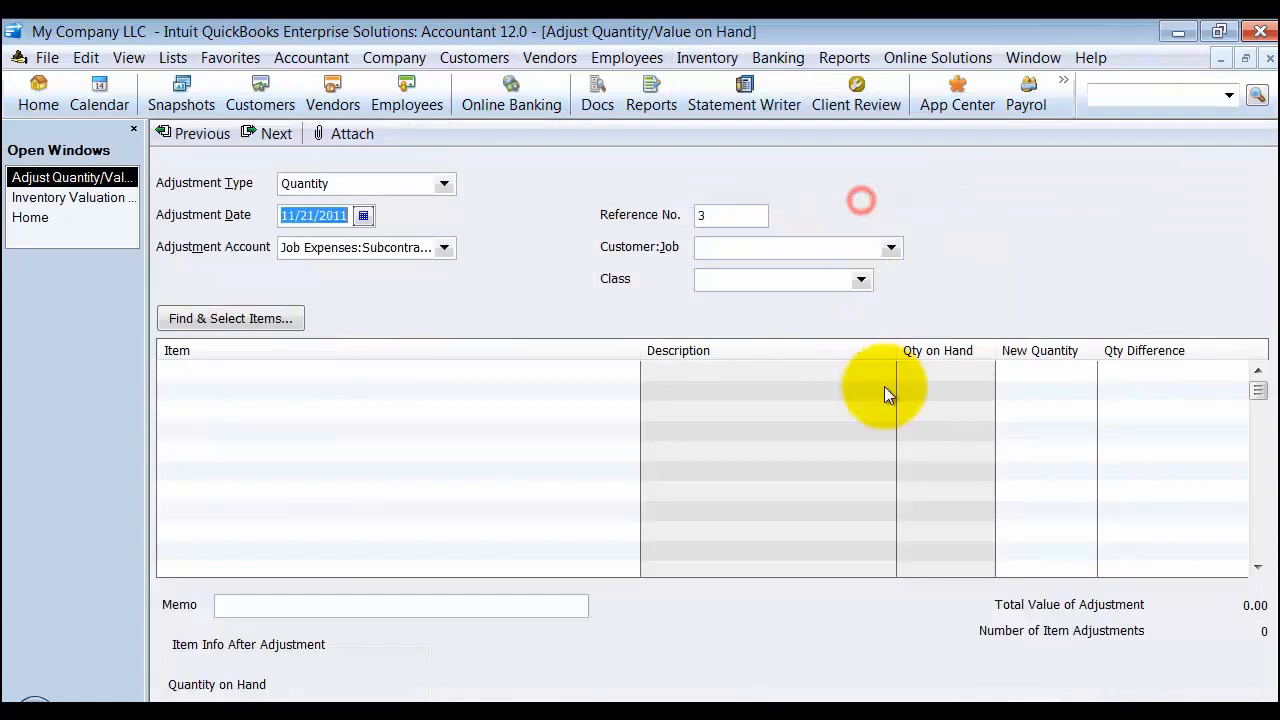
{"action": "left_click", "coordinate": [366, 213]}
{"action": "left_click", "coordinate": [389, 350]}
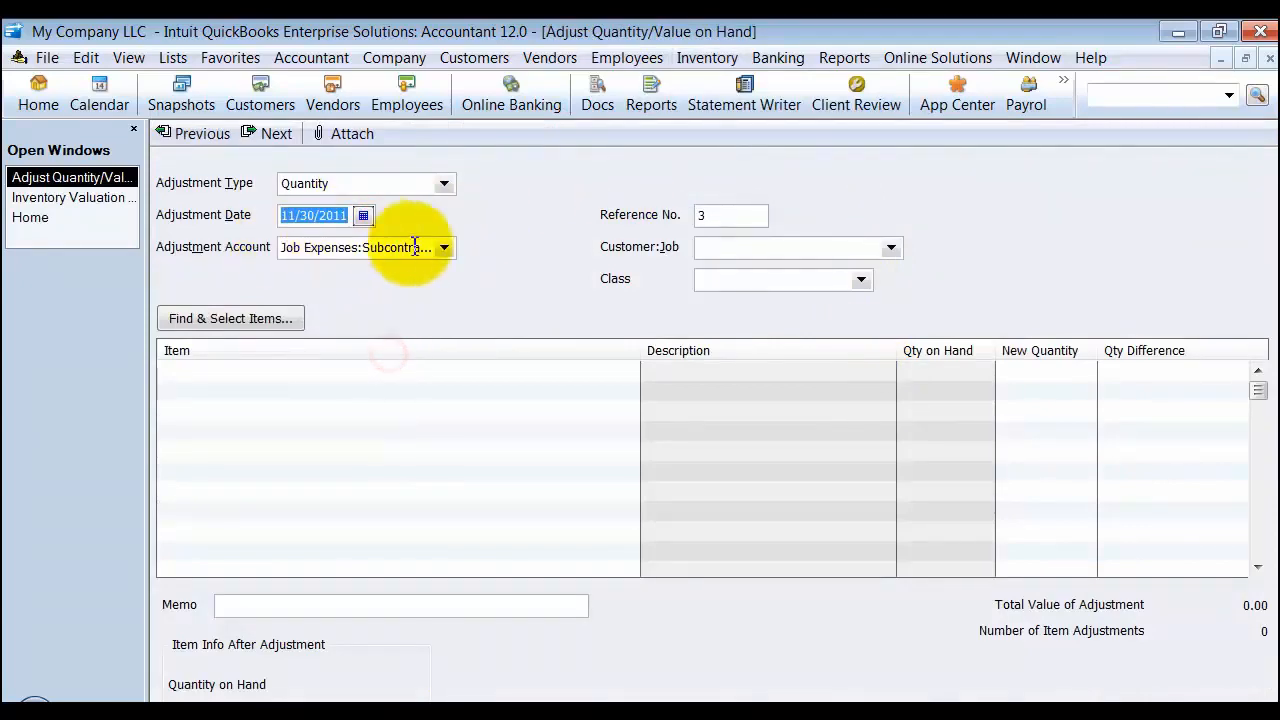
- Check the aa Test Fifo purchases in the Inventory Valuation Detail report and return to the quantity adjustment
{"action": "left_click", "coordinate": [75, 197]}
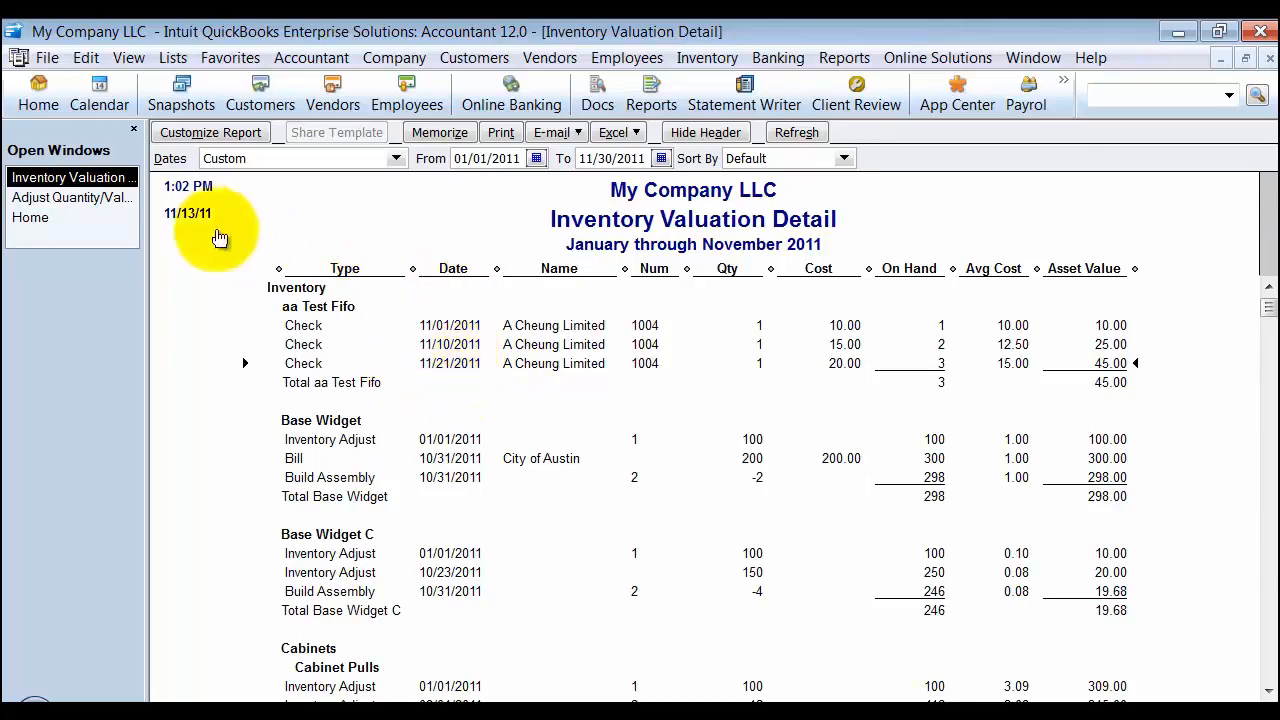
{"action": "left_click", "coordinate": [96, 197]}
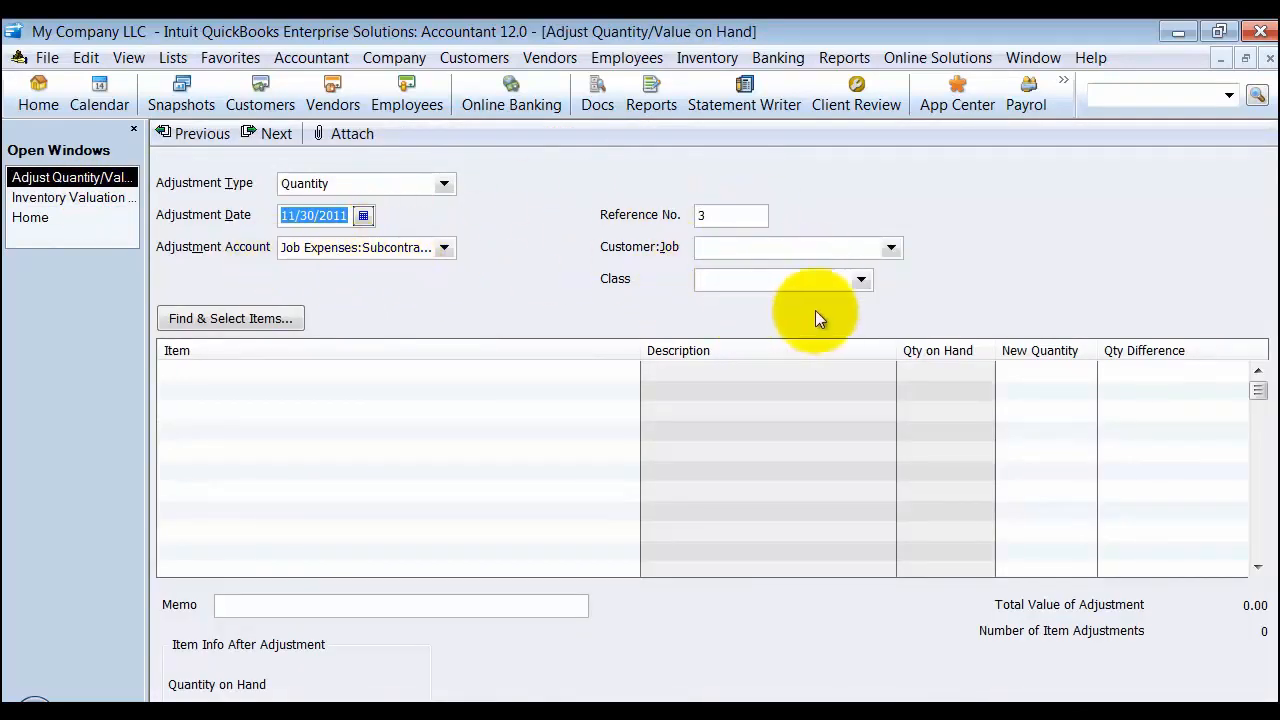
- Add aa Test Fifo to the quantity adjustment with a new quantity of 2, a difference of -1
{"action": "left_click", "coordinate": [222, 373]}
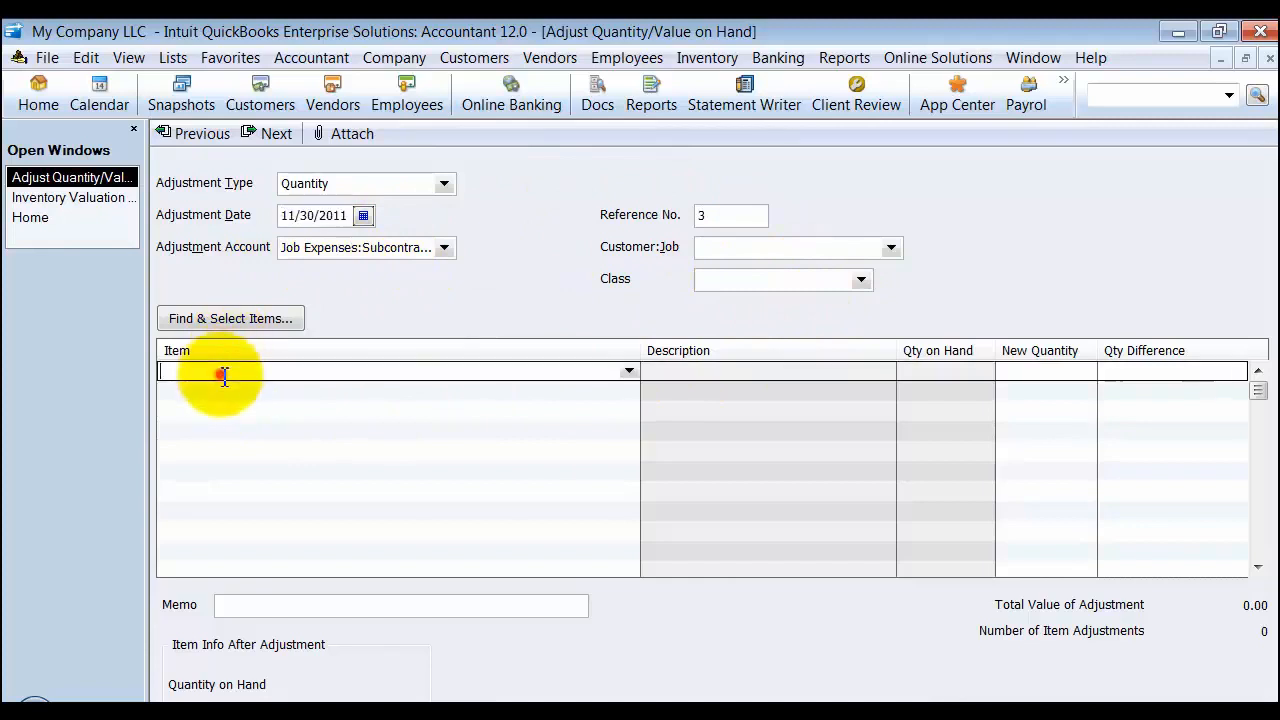
{"action": "type", "text": "aa Test Fifo"}
{"action": "key", "text": "Tab"}
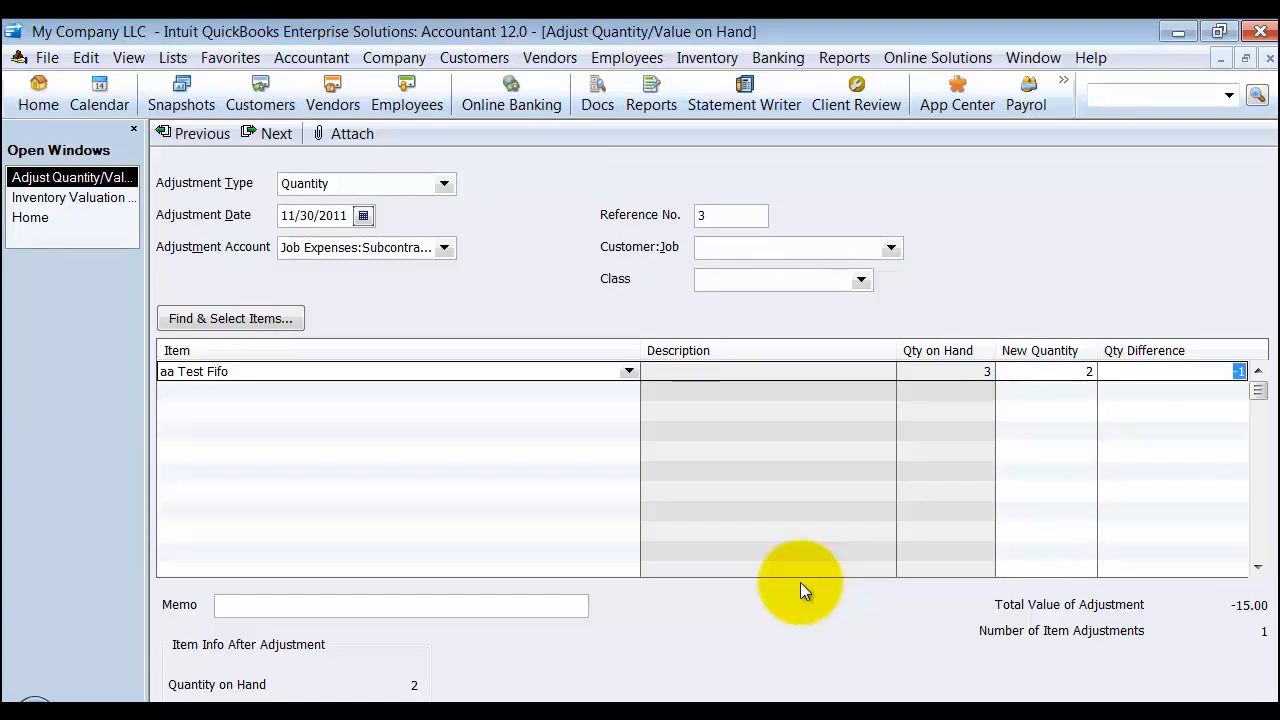
- Compare the 11/30/2011 adjustment's total value with the aa Test Fifo lines in the Inventory Valuation Detail report
{"action": "left_click", "coordinate": [83, 200]}
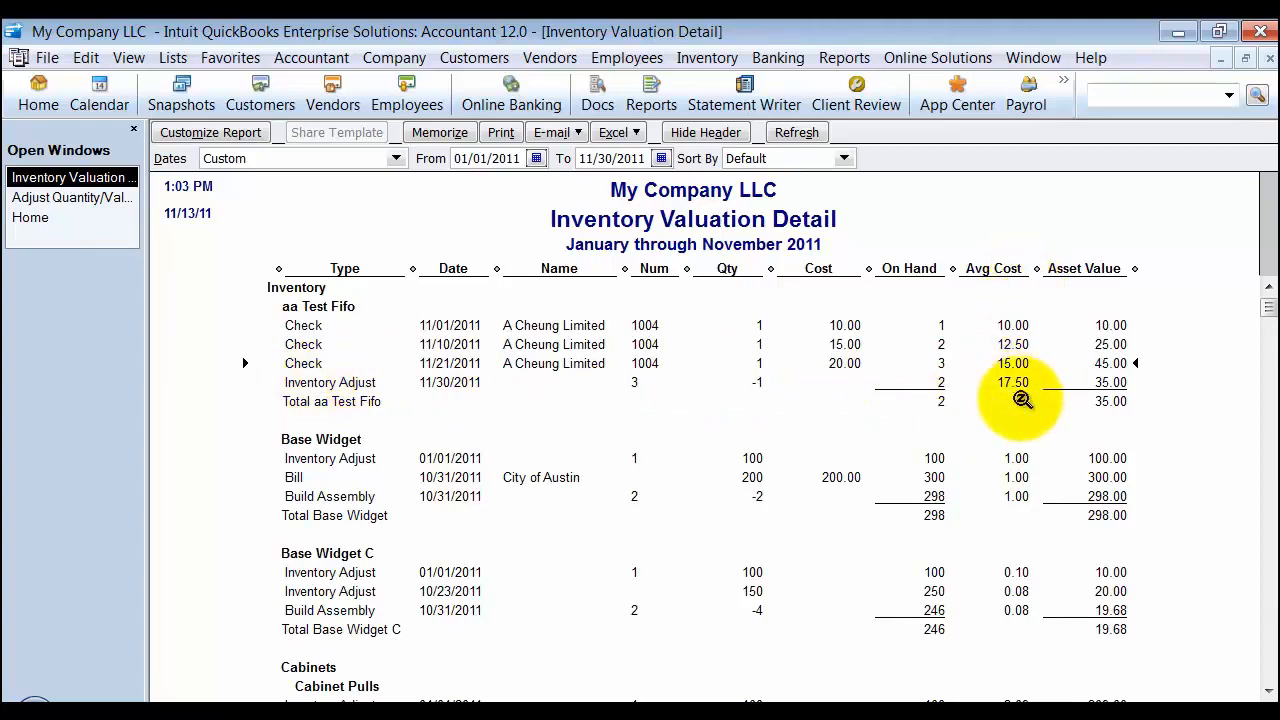
{"action": "double_click", "coordinate": [462, 383]}
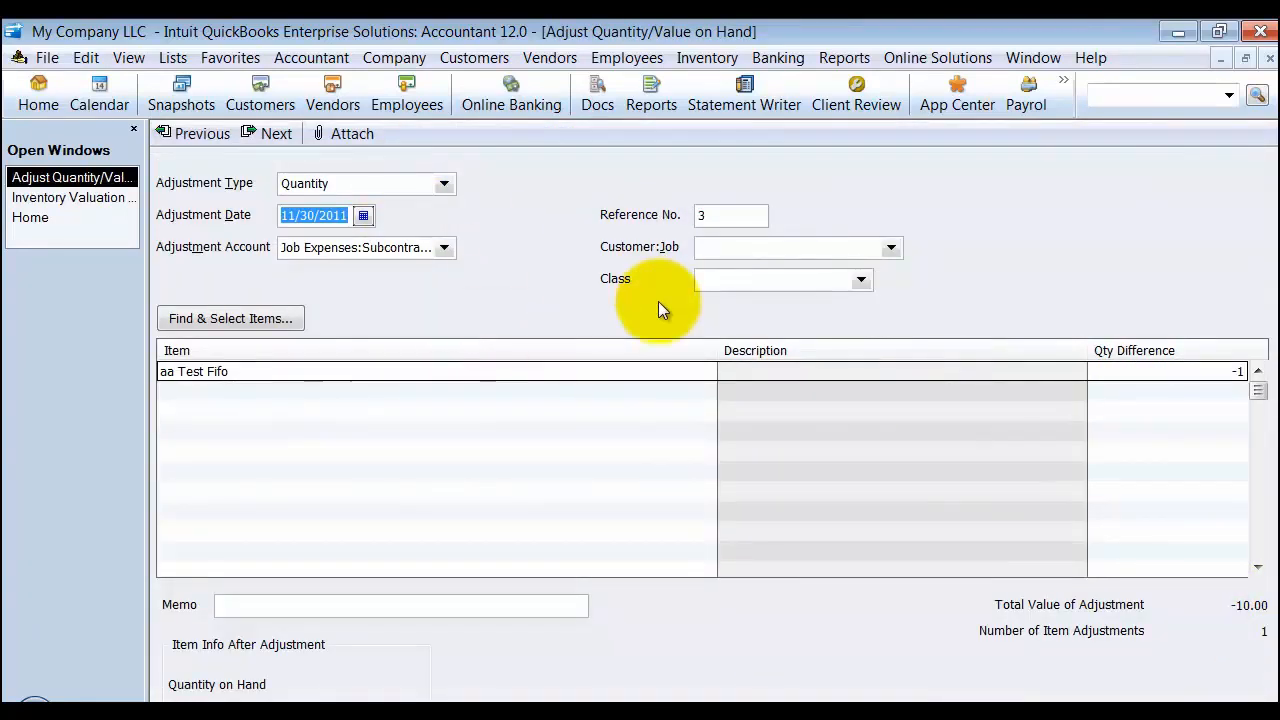
{"action": "left_click", "coordinate": [58, 197]}
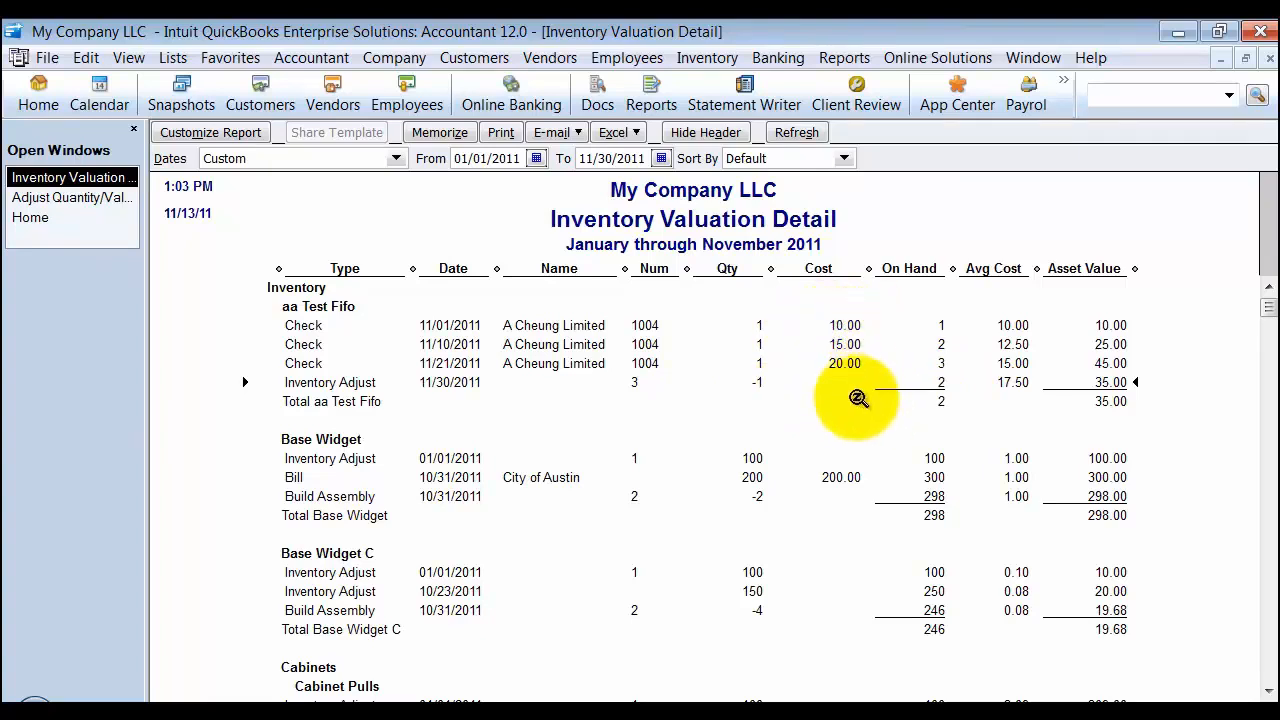
{"action": "left_click", "coordinate": [106, 197]}
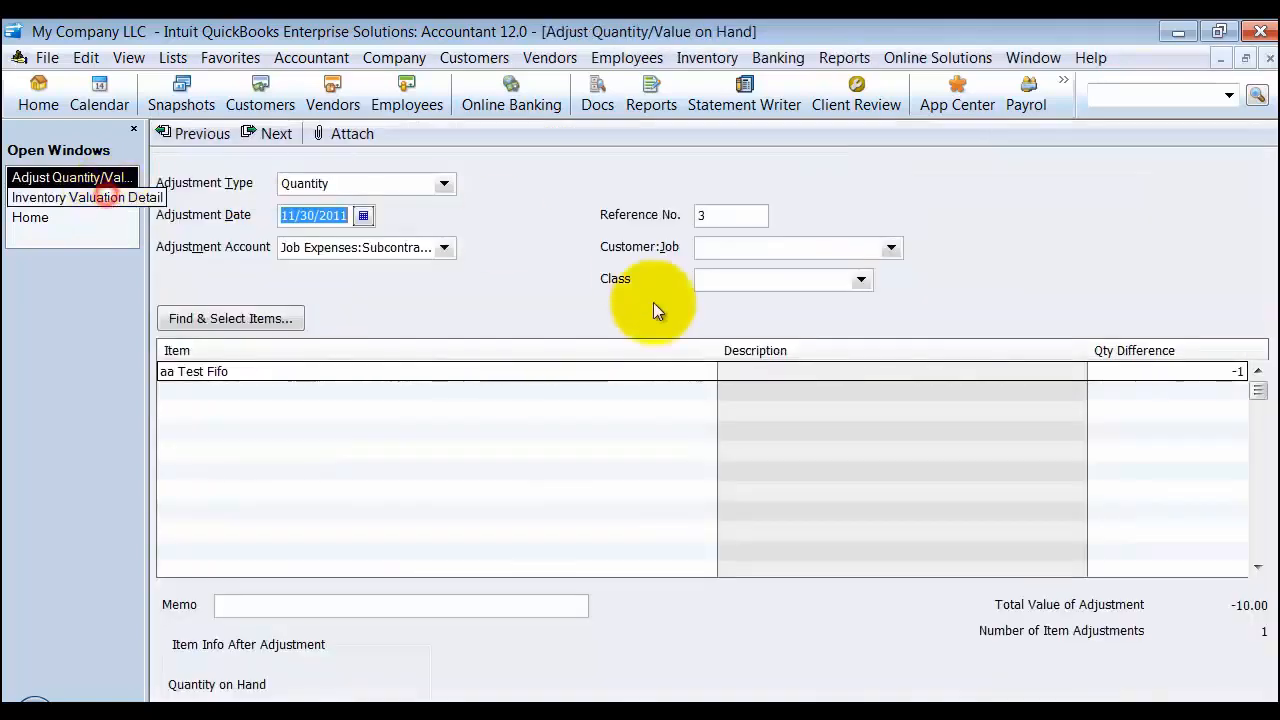
- Review the debit and credit in the adjustment's Transaction Journal, collapsing the Item Description and Class columns, and close the report
{"action": "left_click", "coordinate": [840, 58]}
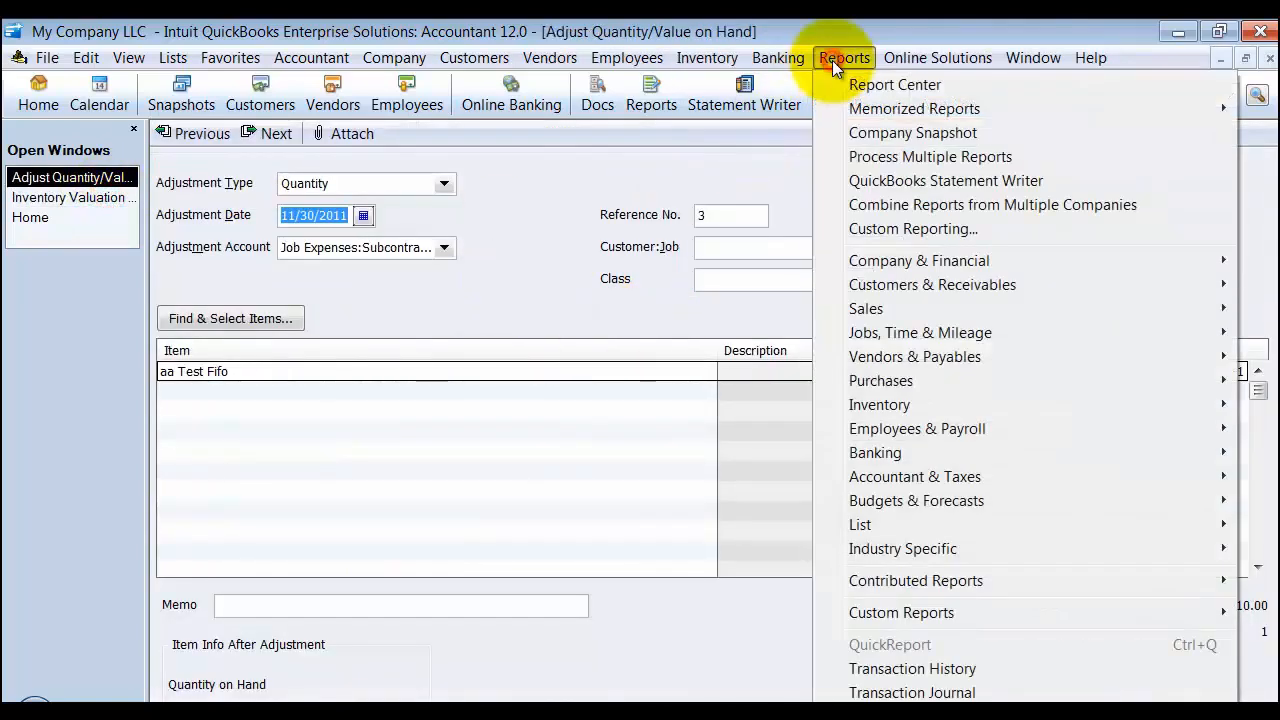
{"action": "left_click", "coordinate": [931, 692]}
{"action": "left_click_drag", "start_coordinate": [917, 268], "coordinate": [794, 268]}
{"action": "left_click_drag", "start_coordinate": [1004, 268], "coordinate": [830, 268]}
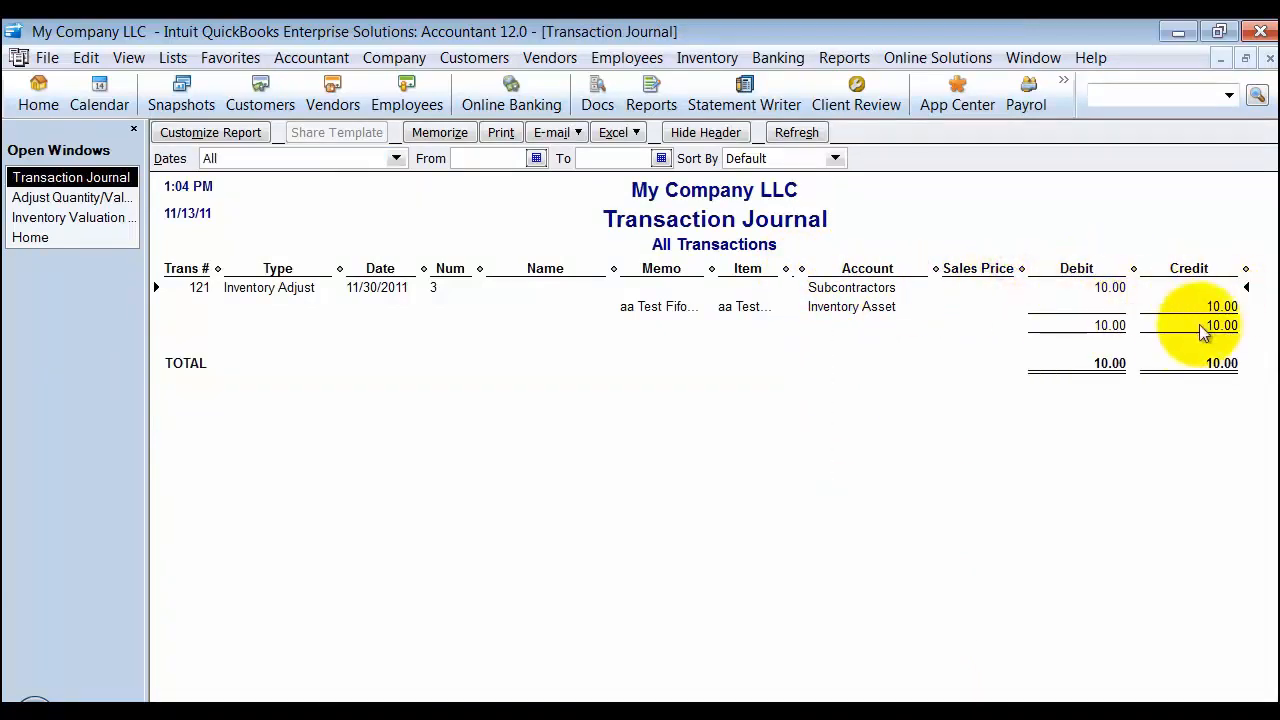
{"action": "left_click", "coordinate": [1268, 59]}
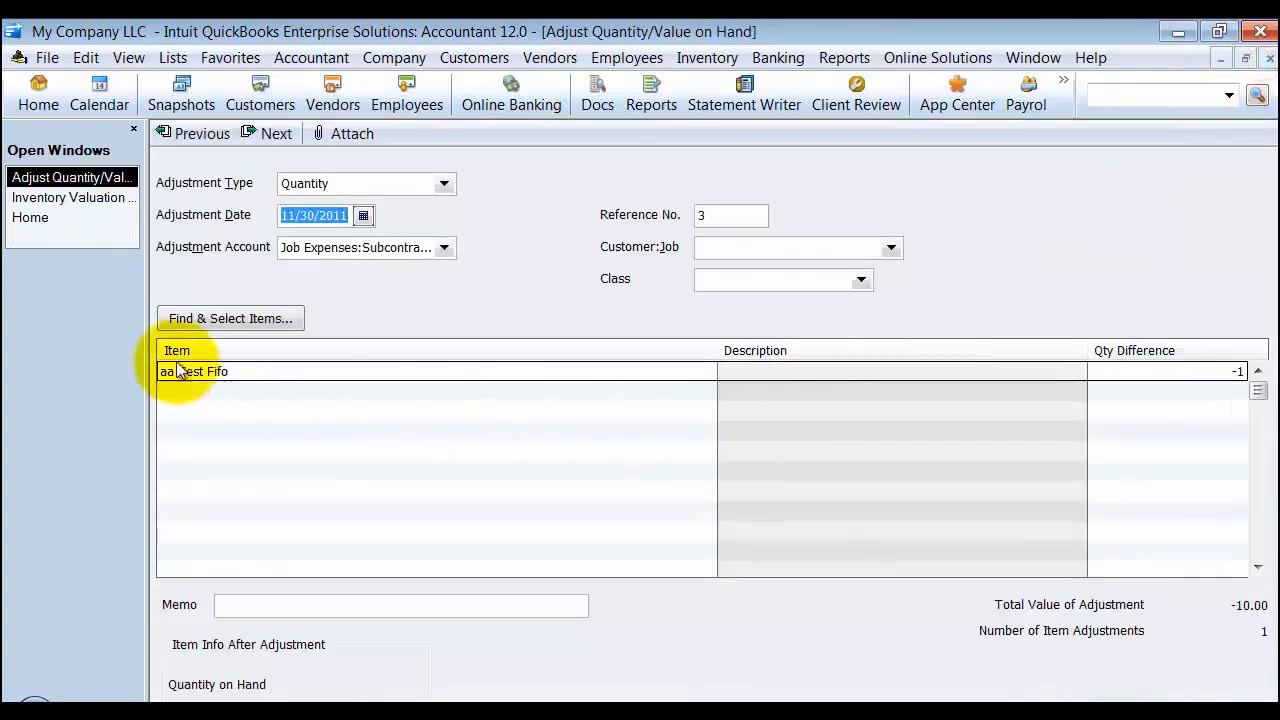
- Change the aa Test Fifo quantity difference to 1 and record the changed adjustment
{"action": "left_click", "coordinate": [1162, 368]}
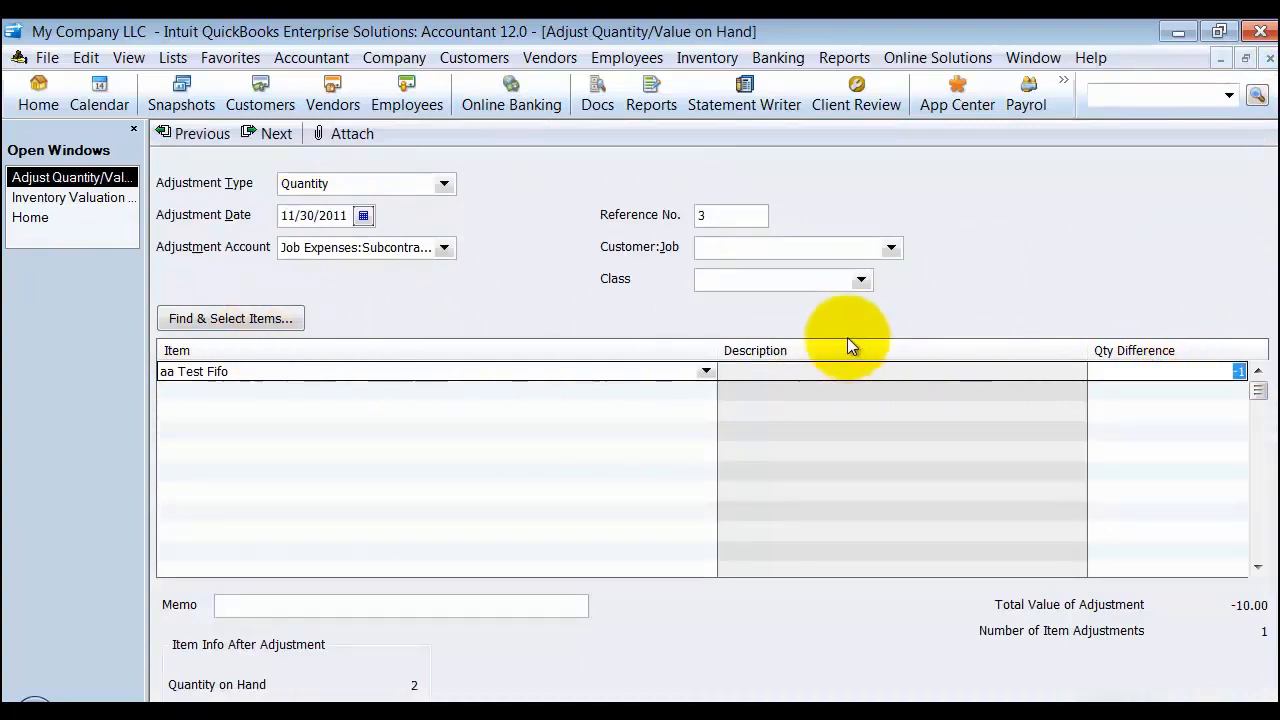
{"action": "type", "text": "1"}
{"action": "key", "text": "Tab"}
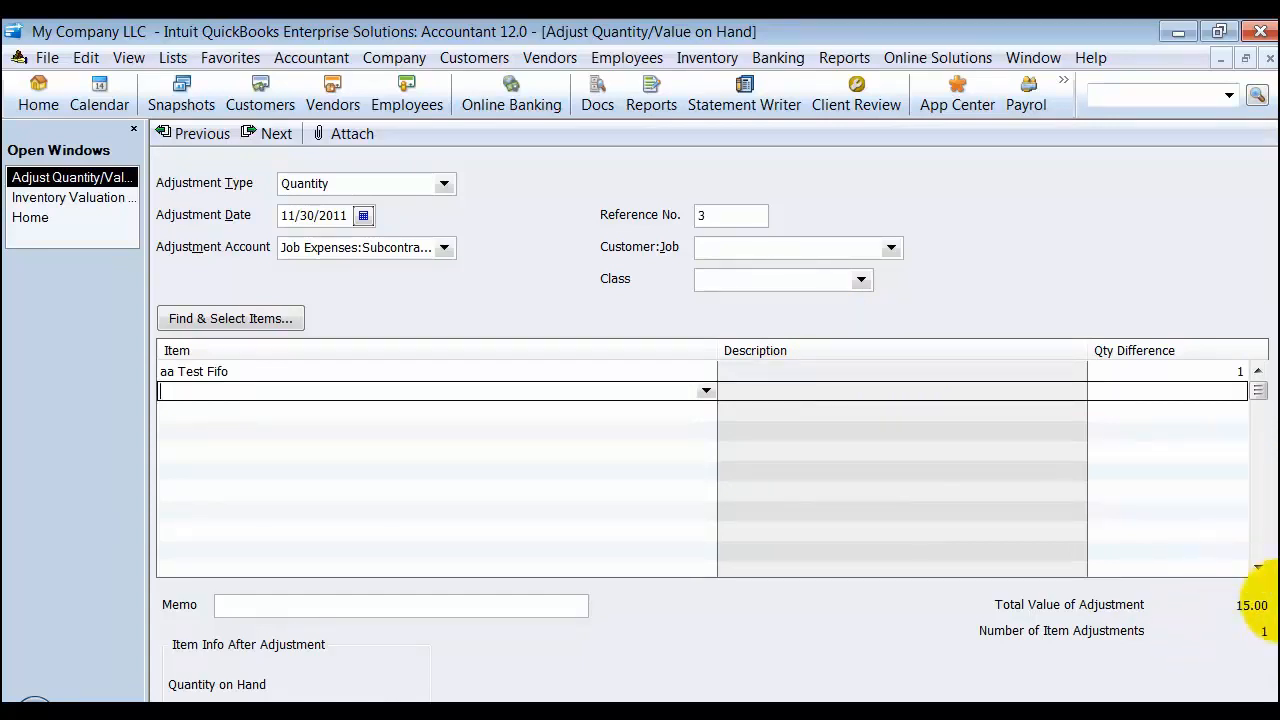
{"action": "key", "text": "Escape"}
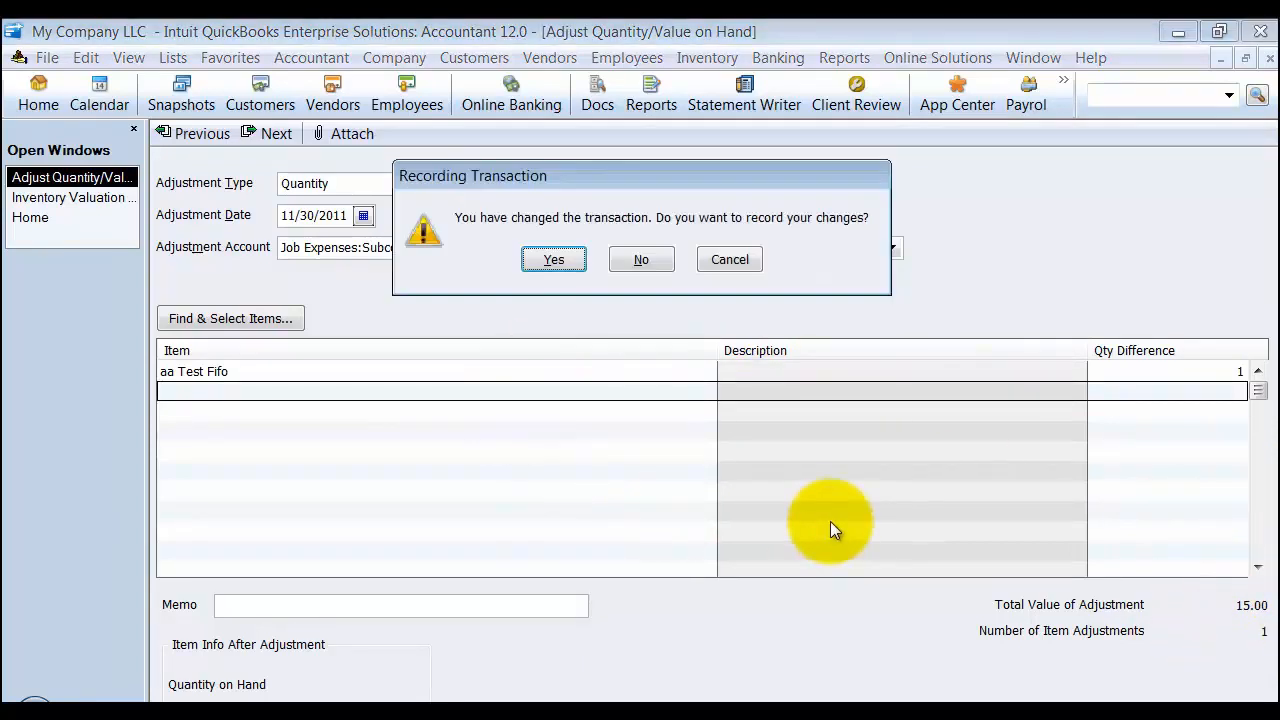
{"action": "left_click", "coordinate": [540, 261]}
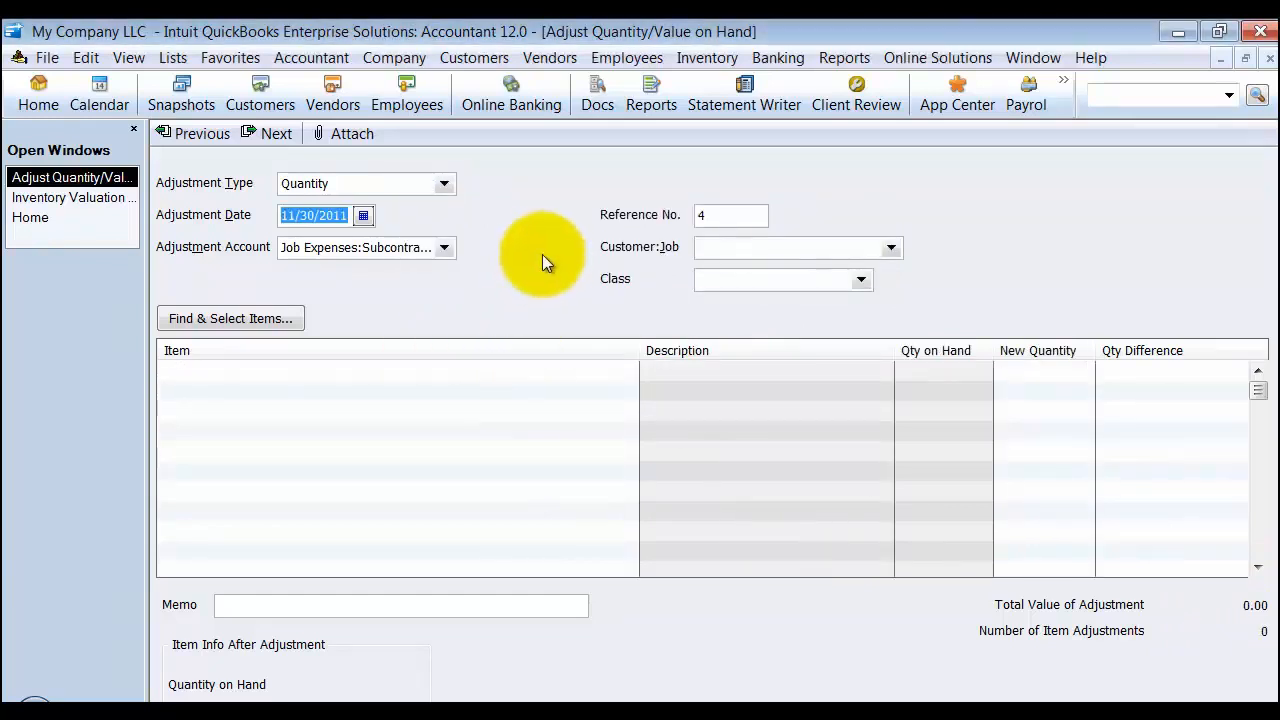
- Reopen adjustment 3 and check its value against the average cost and asset value in the Inventory Valuation Detail report
{"action": "left_click", "coordinate": [190, 134]}
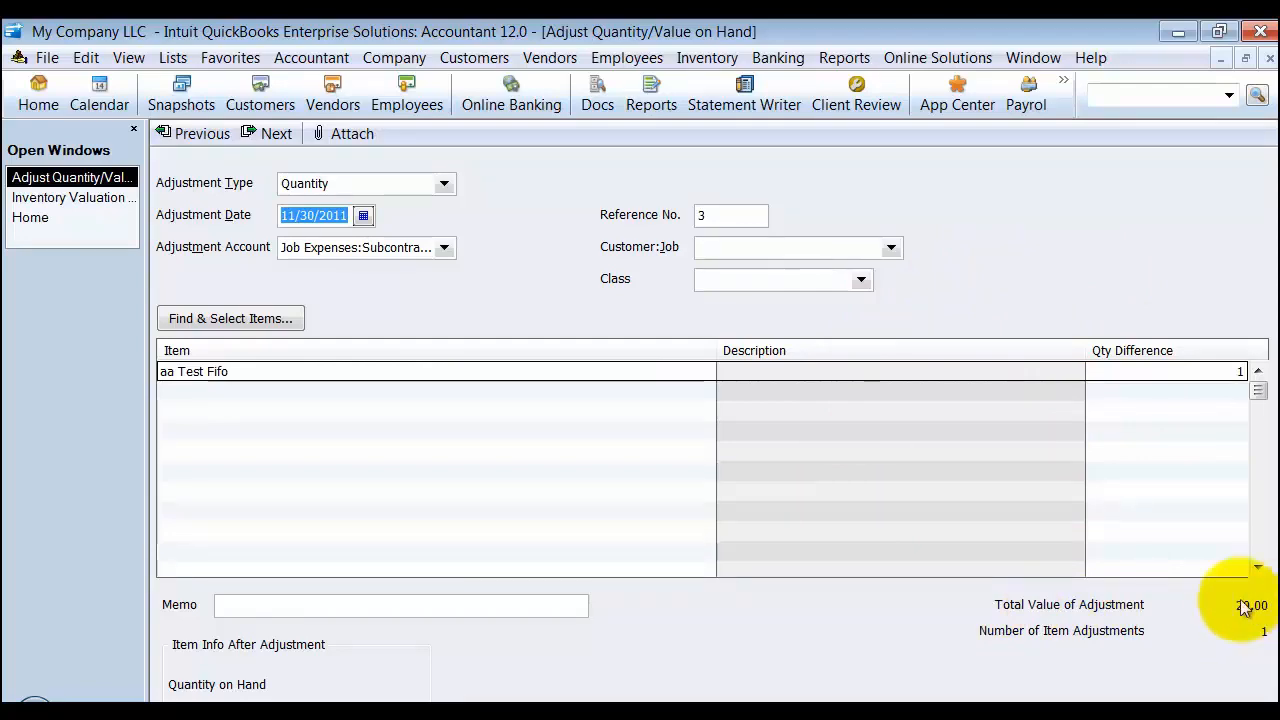
{"action": "left_click", "coordinate": [32, 198]}
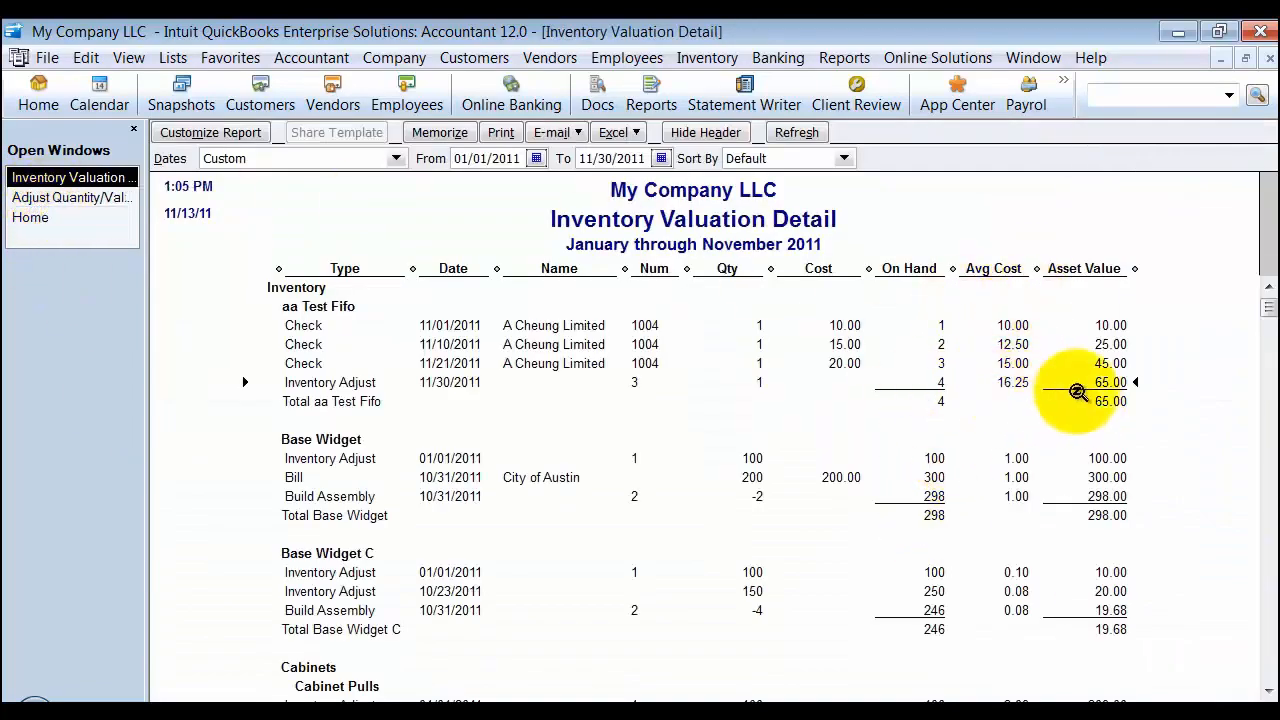
{"action": "left_click", "coordinate": [40, 197]}
- Review the positive adjustment's Transaction Journal with the Item Description and Class columns collapsed, and close all open windows back to Home
{"action": "left_click", "coordinate": [870, 58]}
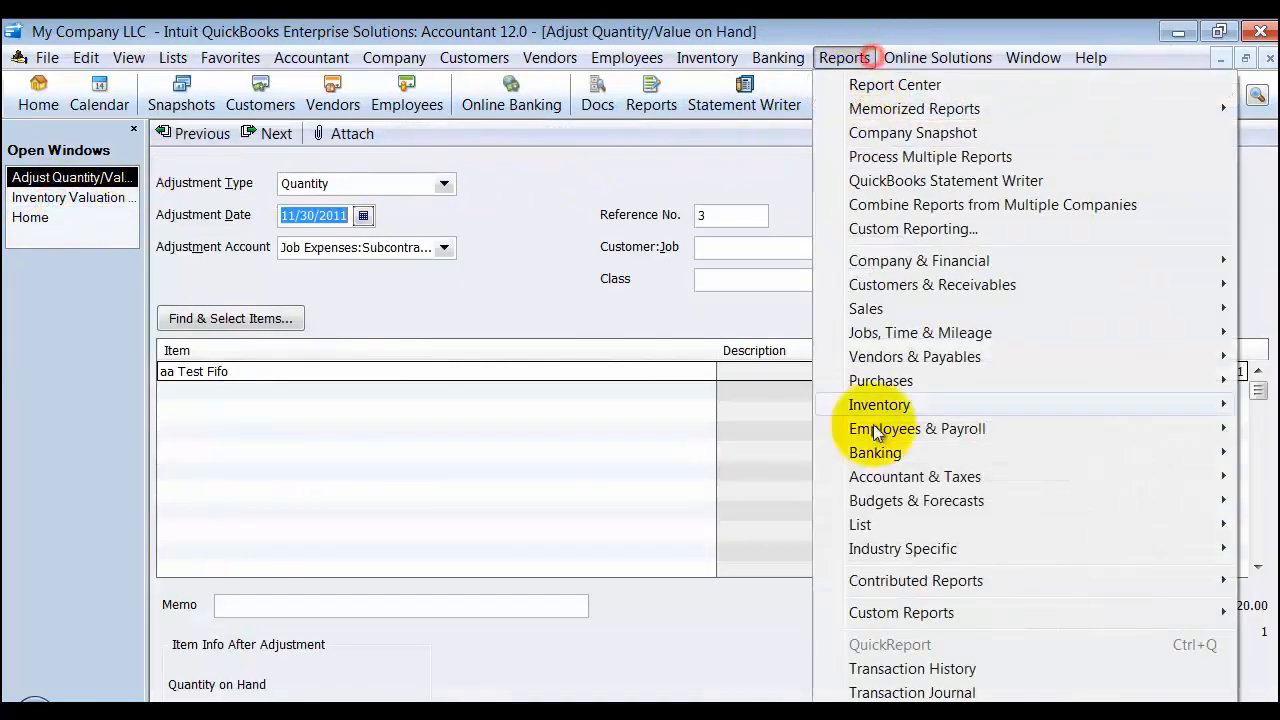
{"action": "left_click", "coordinate": [892, 692]}
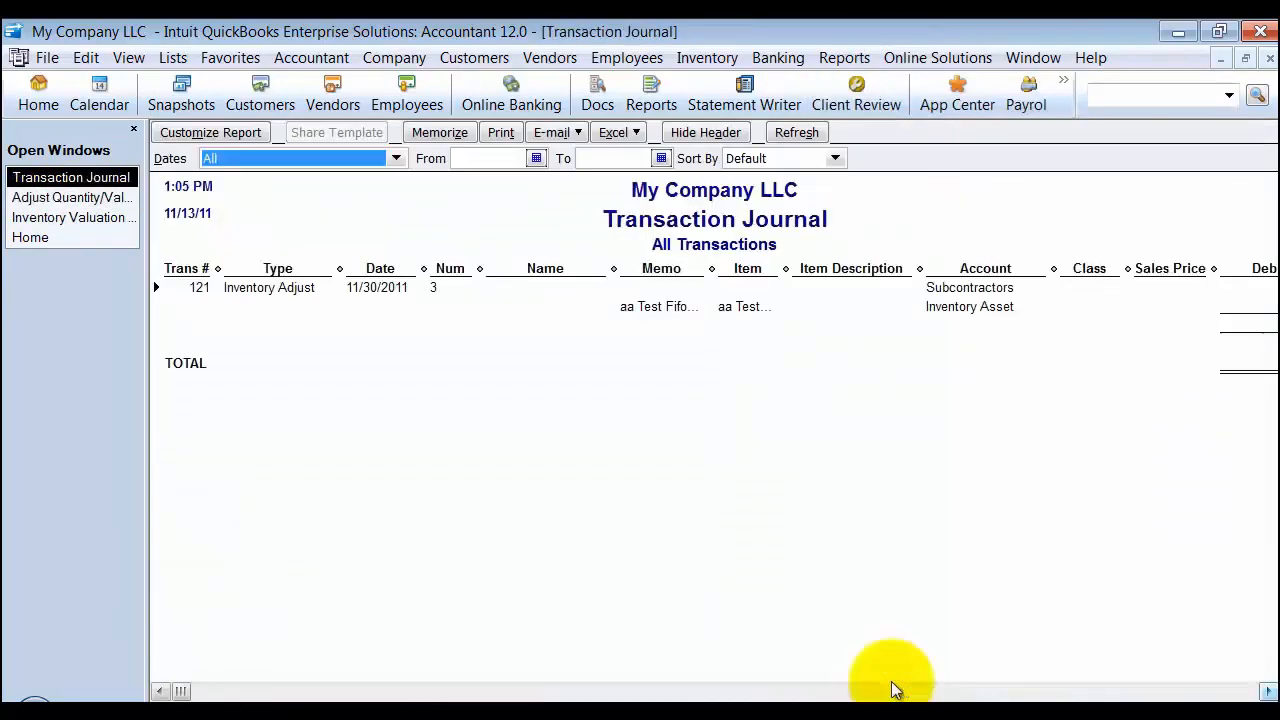
{"action": "left_click_drag", "start_coordinate": [918, 261], "coordinate": [700, 263]}
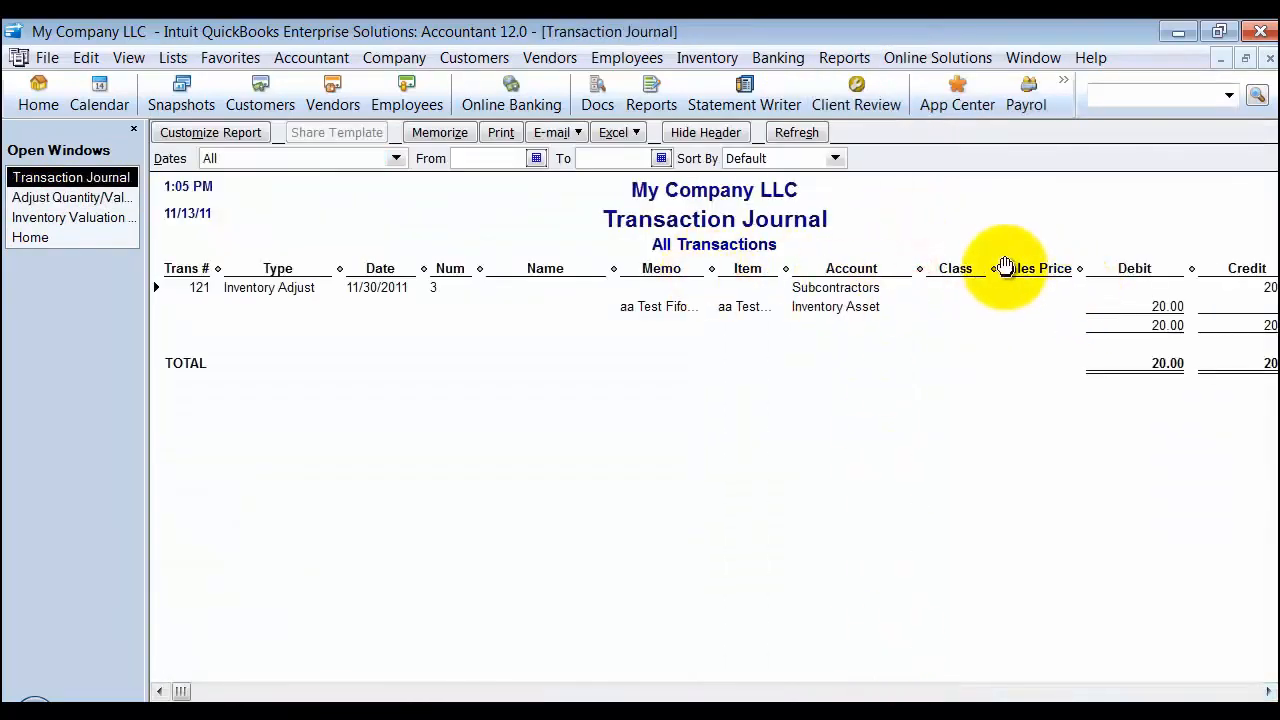
{"action": "left_click_drag", "start_coordinate": [1000, 268], "coordinate": [800, 270]}
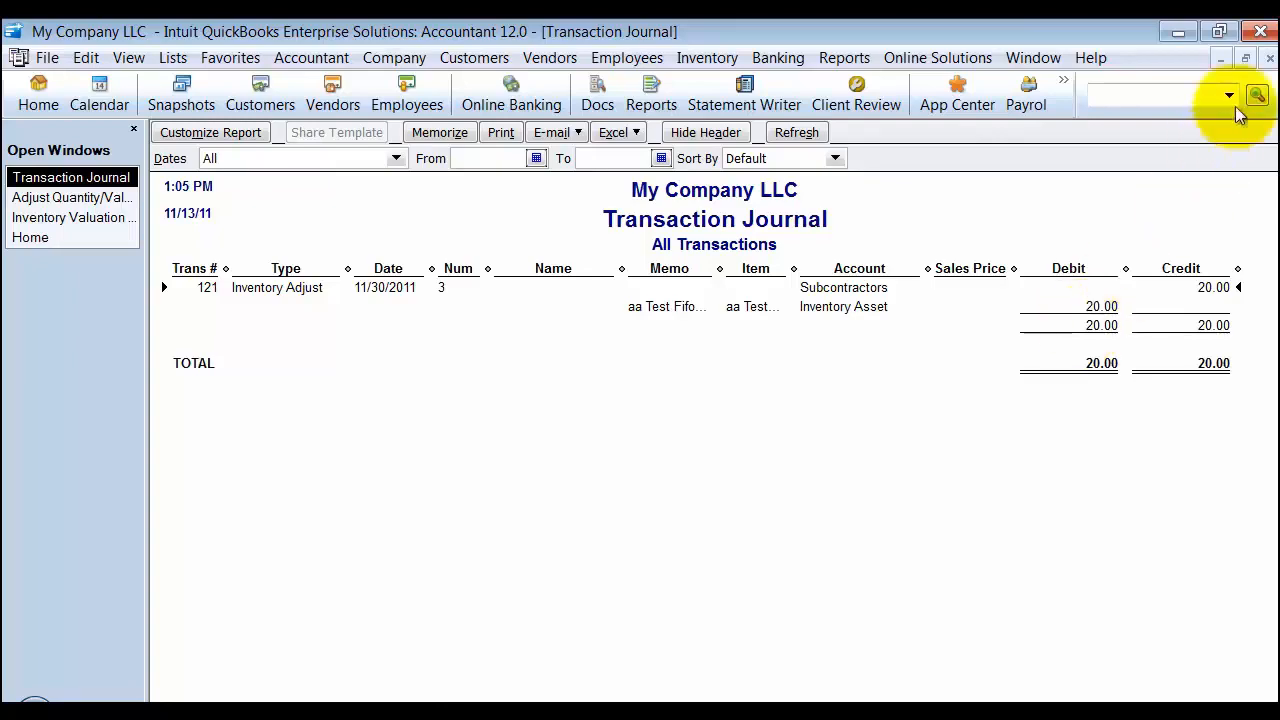
{"action": "left_click", "coordinate": [1270, 58]}
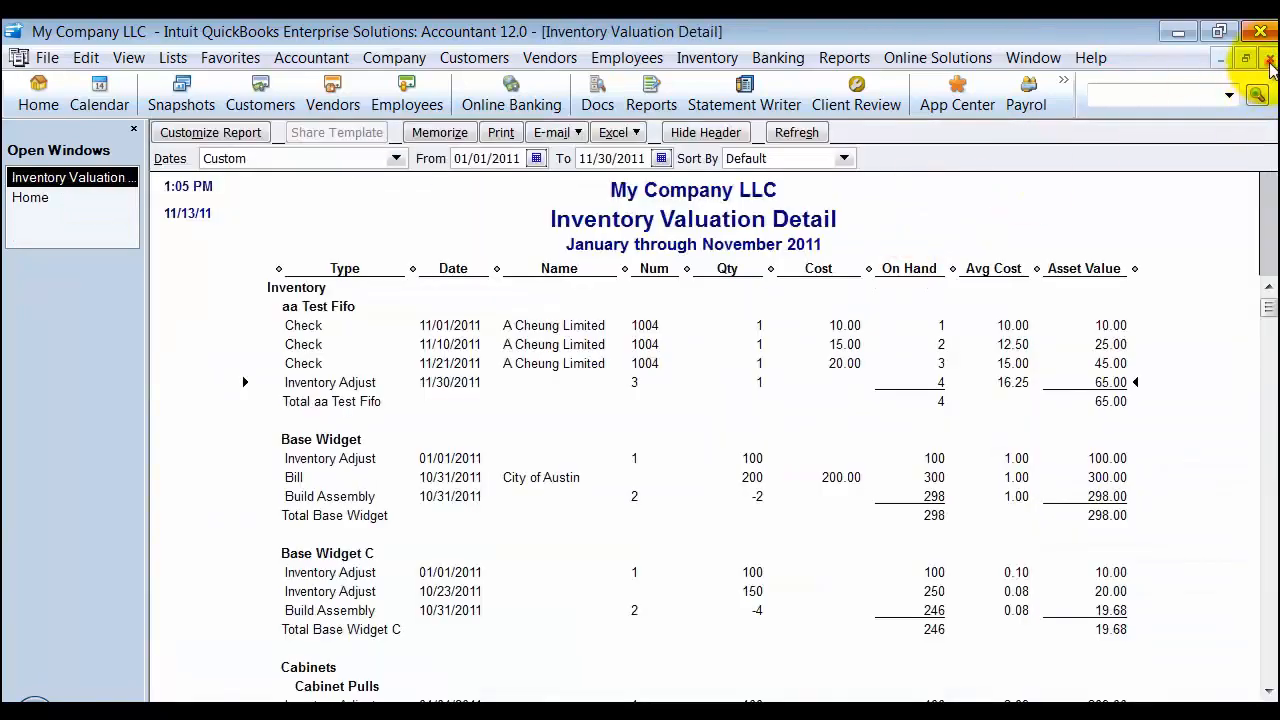
{"action": "left_click", "coordinate": [1270, 58]}
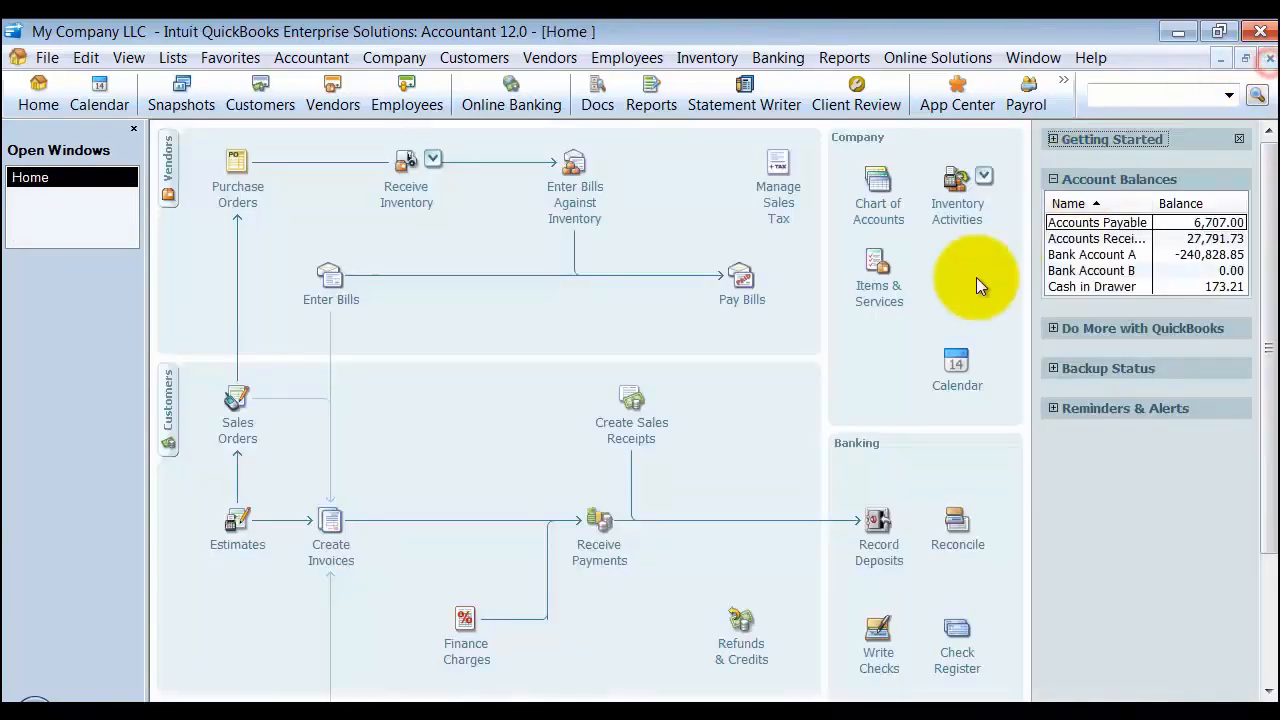